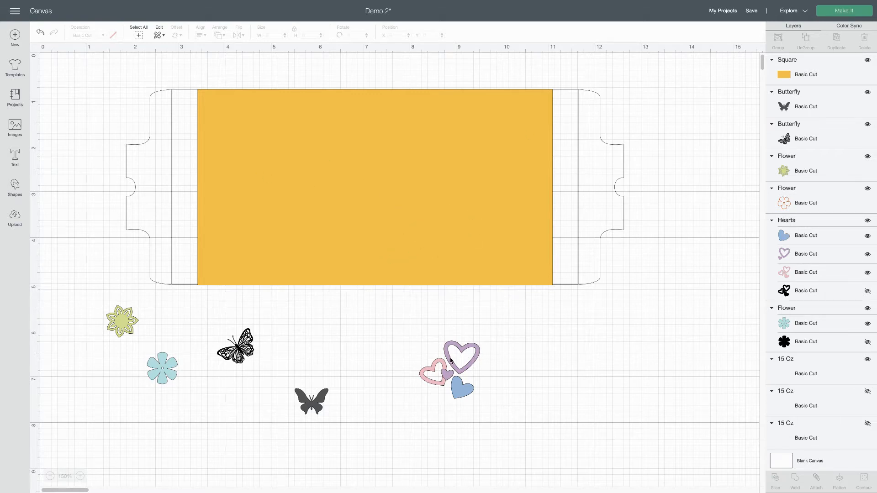
# Move the outlined butterfly onto the orange rectangle's left edge and place the rectangle below the decorative layers in the layer order
pyautogui.moveTo(239, 352); pyautogui.dragTo(197, 127)
pyautogui.moveTo(801, 75); pyautogui.dragTo(799, 389)
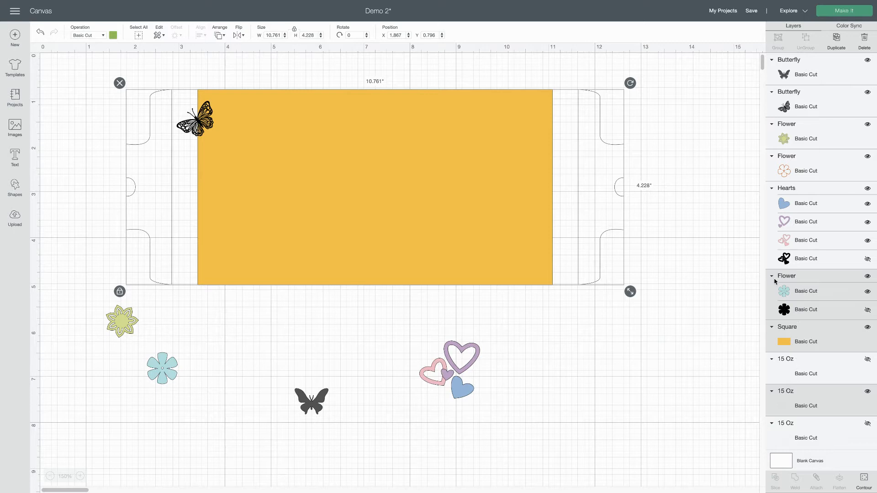
pyautogui.click(750, 326)
pyautogui.click(797, 336)
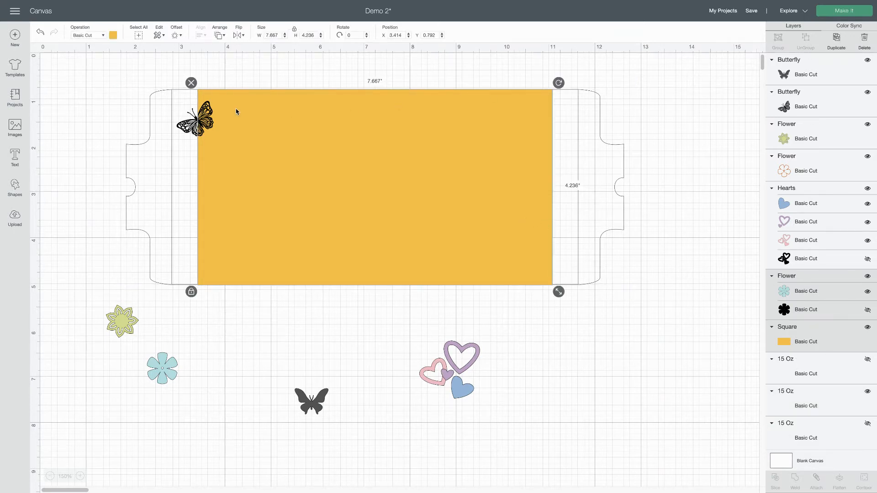
# Rotate the outlined butterfly to about 322° and set it over the left edge near the rectangle's upper corner
pyautogui.click(123, 149)
pyautogui.click(196, 119)
pyautogui.moveTo(219, 95); pyautogui.dragTo(211, 75)
pyautogui.moveTo(199, 117); pyautogui.dragTo(197, 121)
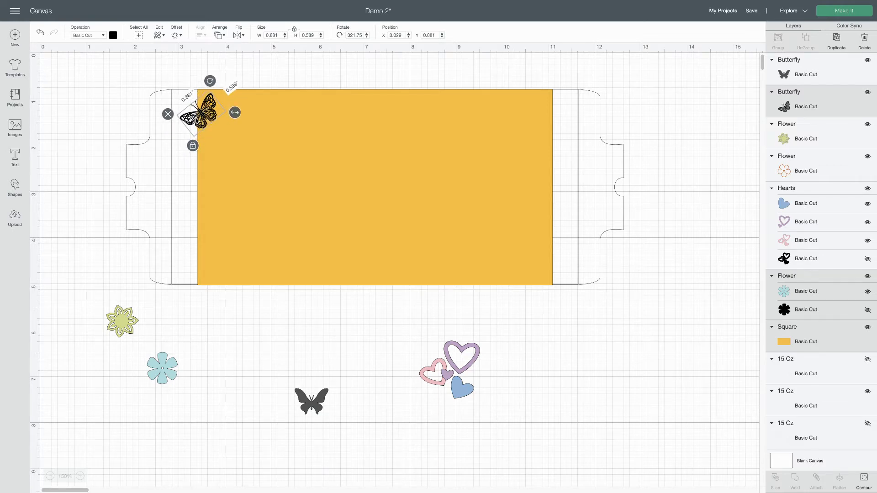
# Place the teal flower and the hearts group below the outlined butterfly, overlapping the rectangle's left edge
pyautogui.moveTo(442, 379)
pyautogui.mouseDown()
pyautogui.moveTo(331, 235)
pyautogui.moveTo(455, 372)
pyautogui.mouseUp()
pyautogui.moveTo(162, 368); pyautogui.dragTo(198, 152)
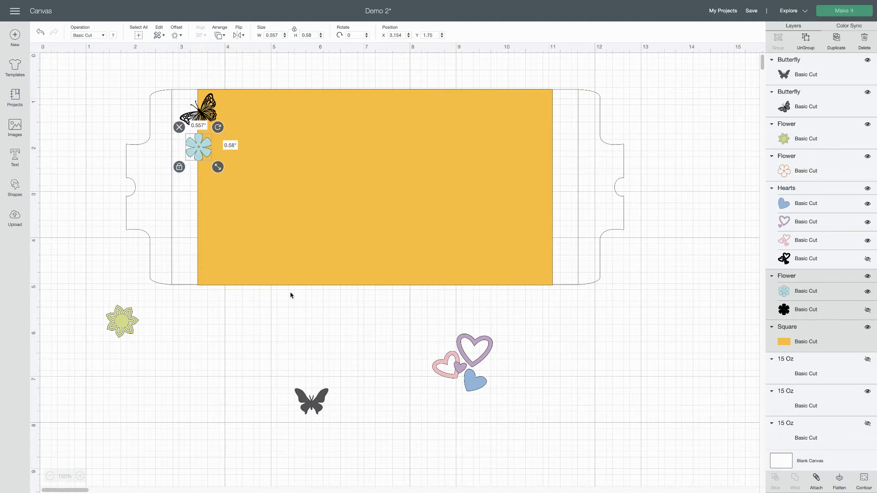
pyautogui.moveTo(471, 359); pyautogui.dragTo(227, 177)
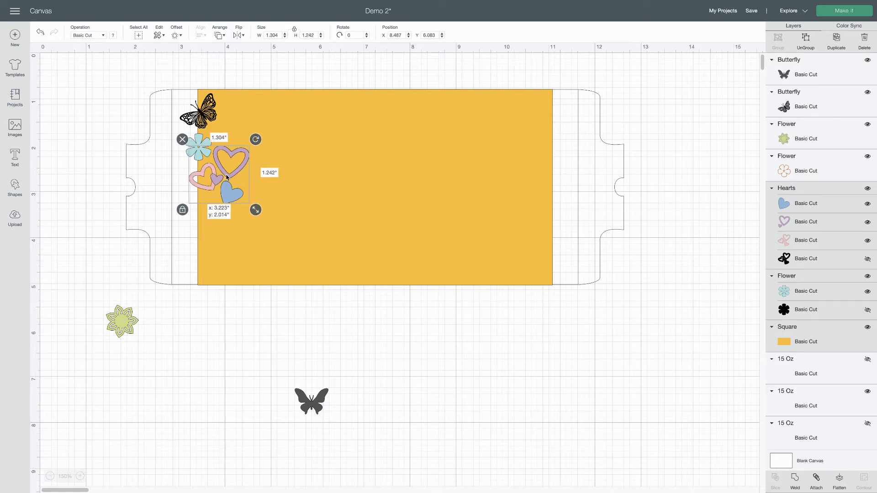
pyautogui.moveTo(227, 178); pyautogui.dragTo(227, 177)
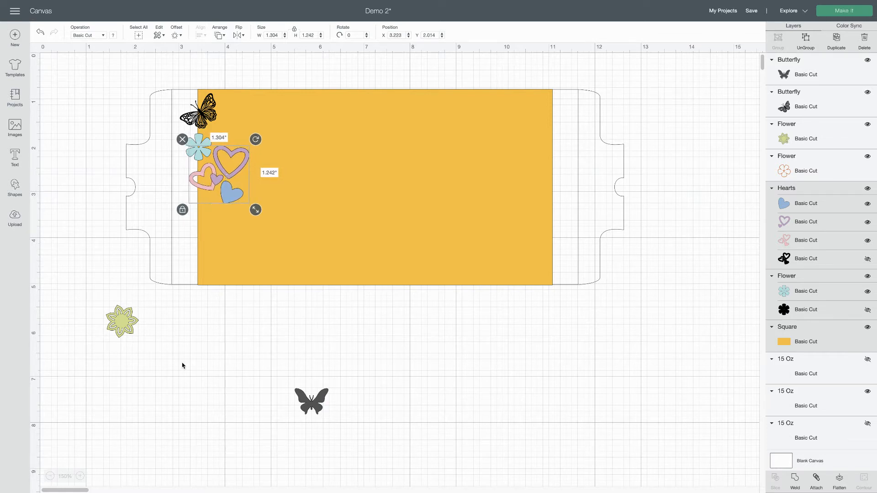
# Place the solid butterfly and the green flower below the hearts, overlapping the rectangle's left edge
pyautogui.click(133, 331)
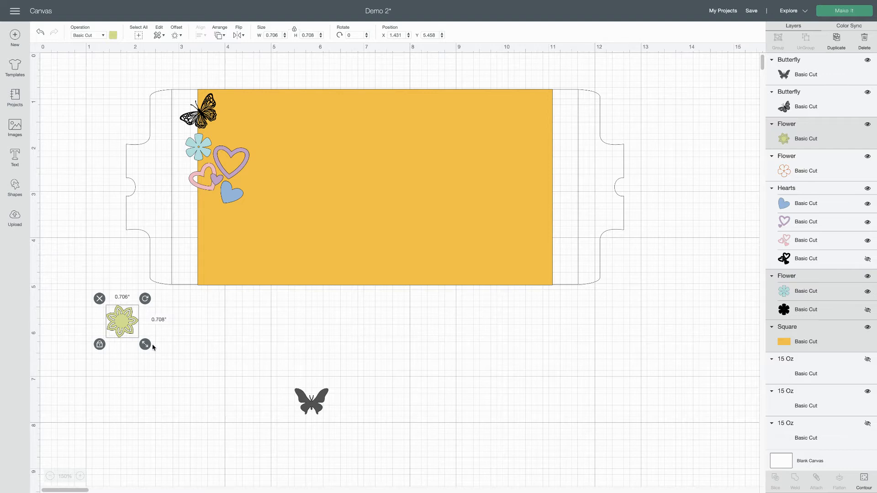
pyautogui.moveTo(310, 405); pyautogui.dragTo(197, 213)
pyautogui.moveTo(131, 332); pyautogui.dragTo(208, 269)
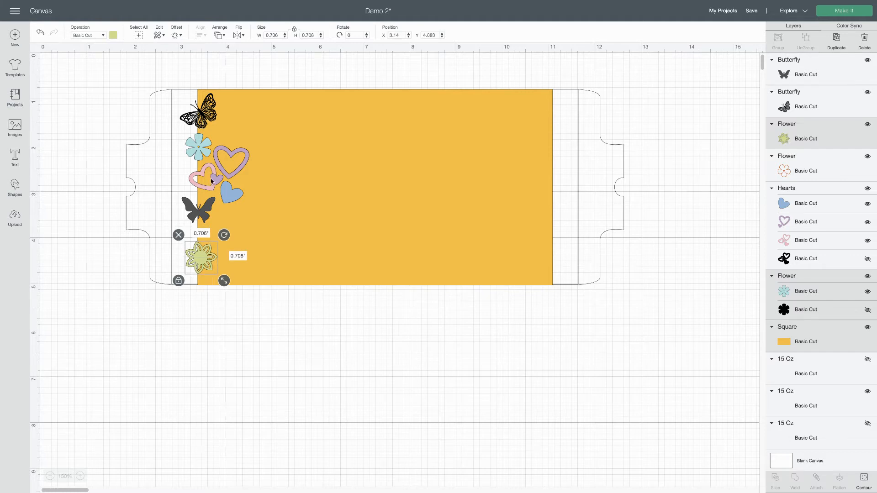
pyautogui.moveTo(202, 211); pyautogui.dragTo(202, 221)
# Shift the hearts group slightly down, rotate it a few degrees clockwise and fine-tune its position between the teal flower and solid butterfly
pyautogui.click(212, 181)
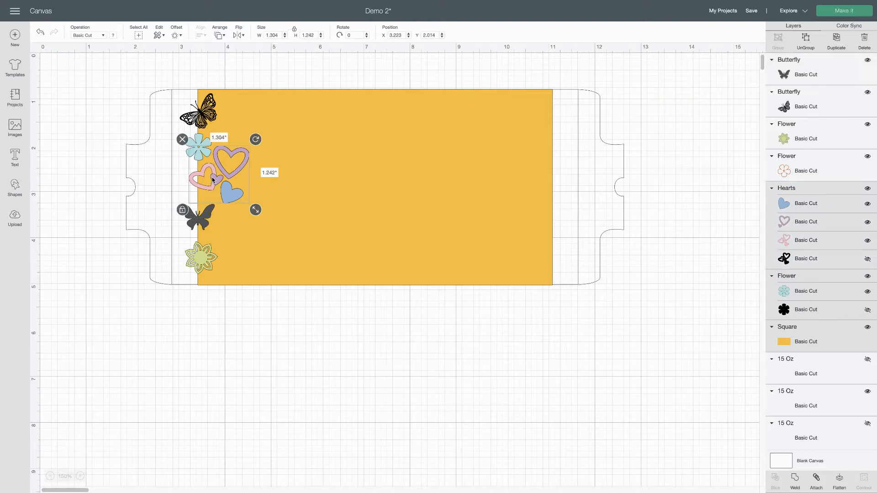
pyautogui.moveTo(223, 181); pyautogui.dragTo(223, 187)
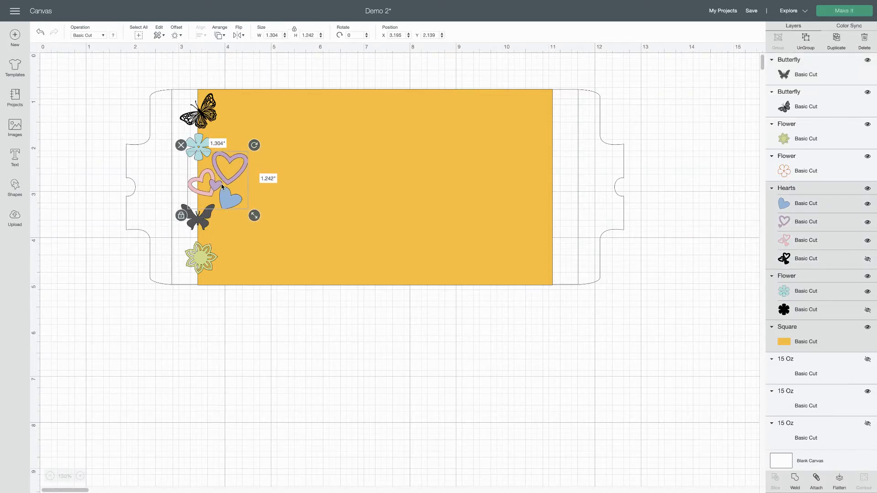
pyautogui.click(93, 200)
pyautogui.click(200, 254)
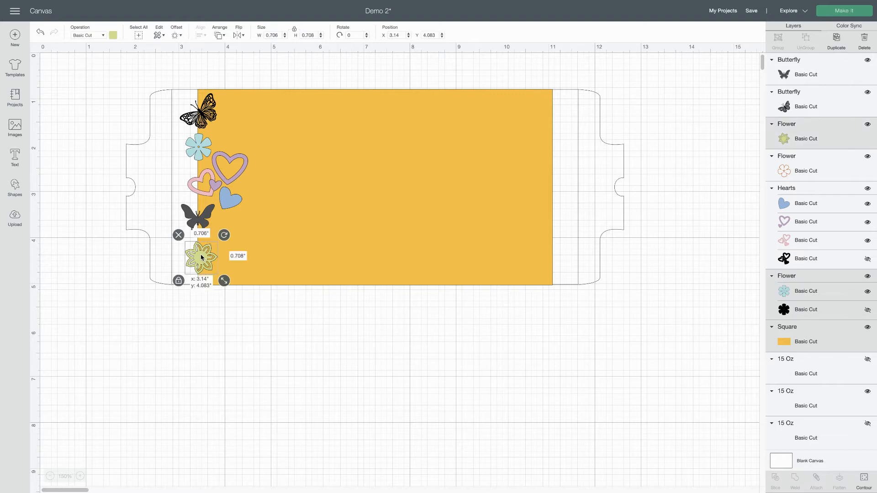
pyautogui.click(198, 216)
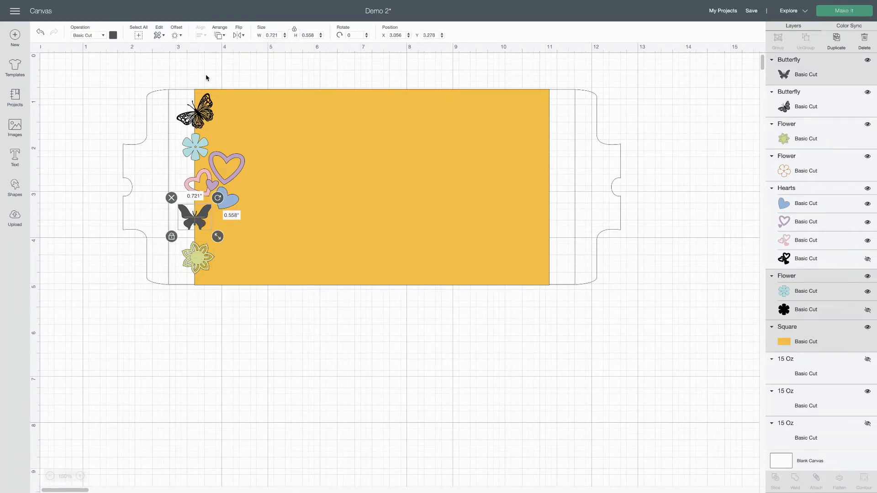
pyautogui.click(195, 142)
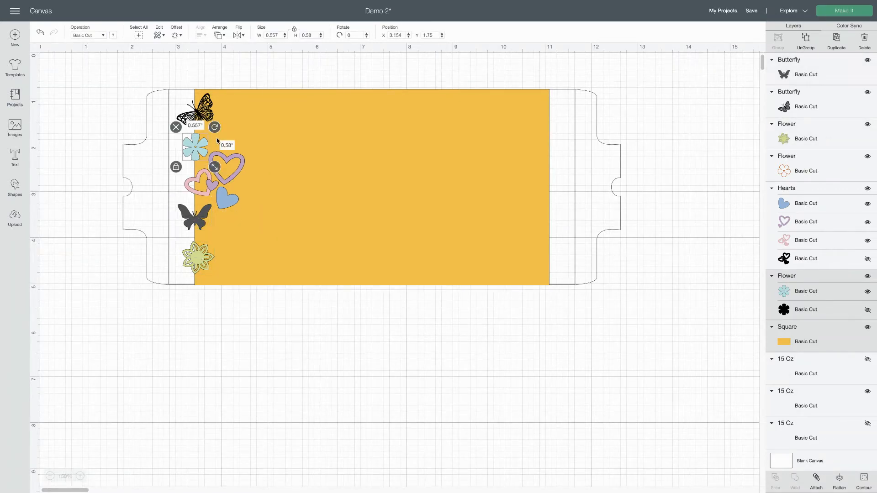
pyautogui.keyDown('shift'); pyautogui.click(239, 173); pyautogui.keyUp('shift')
pyautogui.moveTo(250, 144); pyautogui.dragTo(254, 150)
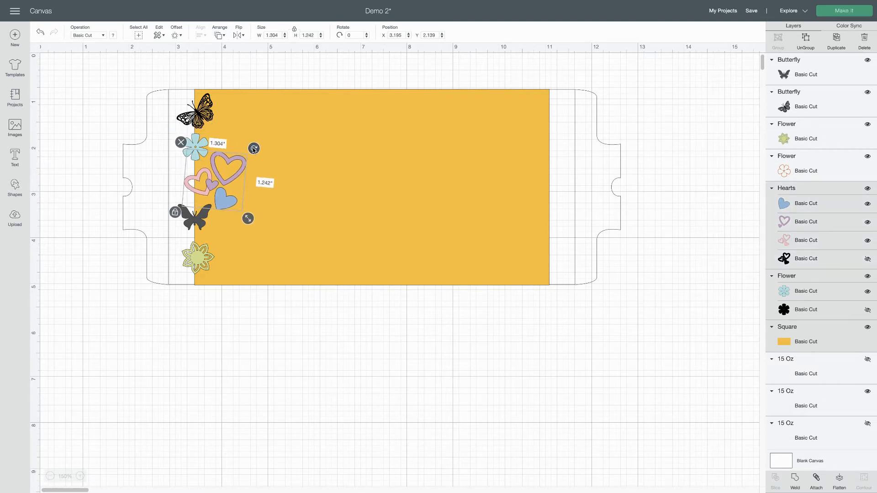
pyautogui.moveTo(210, 171); pyautogui.dragTo(209, 173)
pyautogui.click(69, 324)
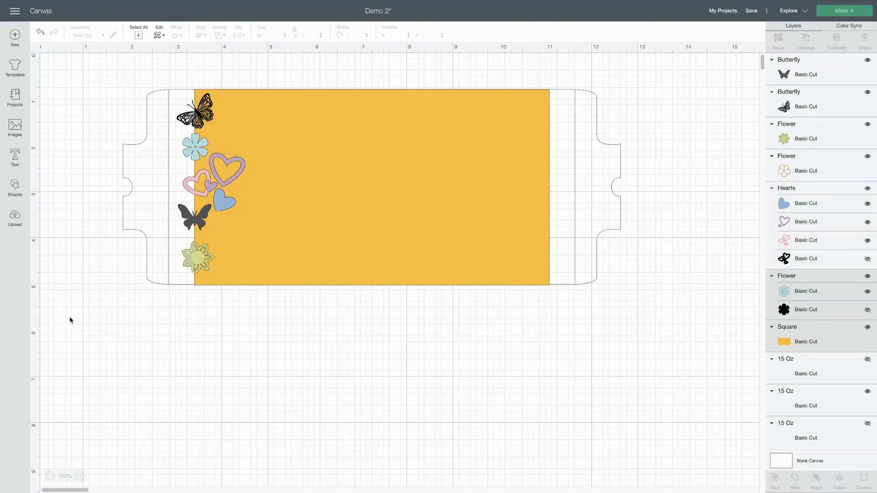
# Select all five designs on the rectangle's left edge and move them down together by about 0.1 in
pyautogui.click(203, 264)
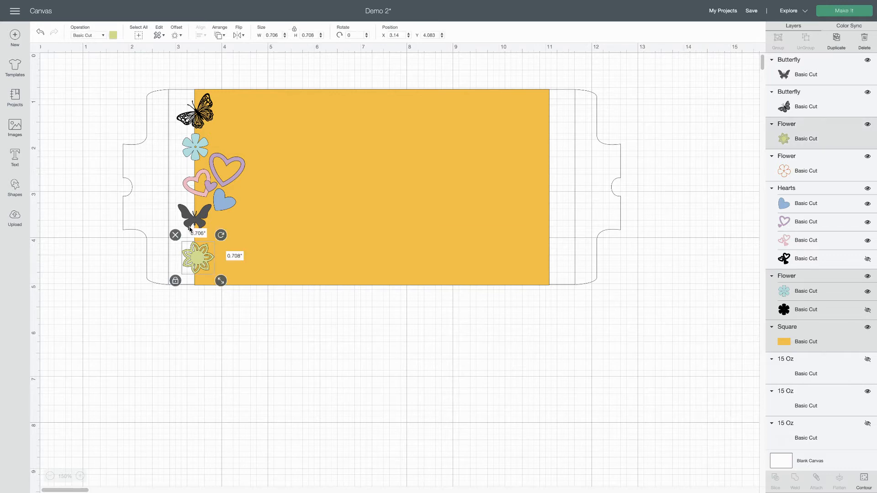
pyautogui.keyDown('shift'); pyautogui.click(195, 226); pyautogui.keyUp('shift')
pyautogui.keyDown('shift'); pyautogui.click(227, 204); pyautogui.keyUp('shift')
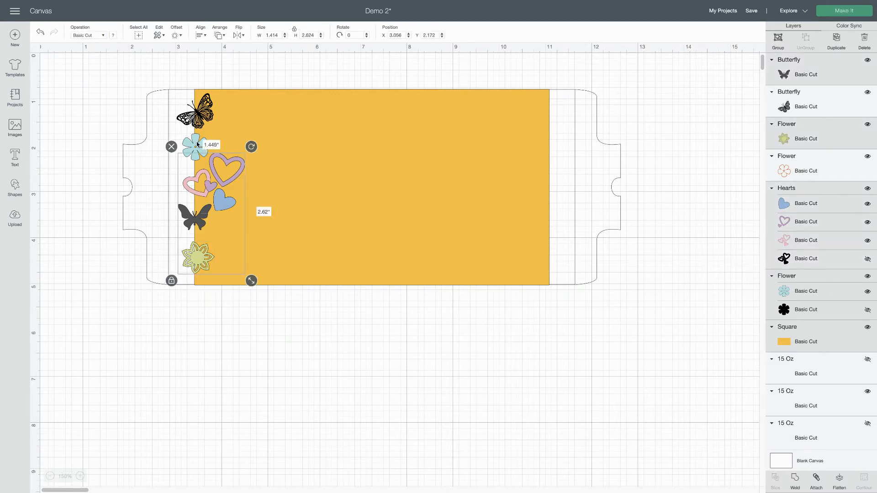
pyautogui.keyDown('shift'); pyautogui.click(197, 145); pyautogui.keyUp('shift')
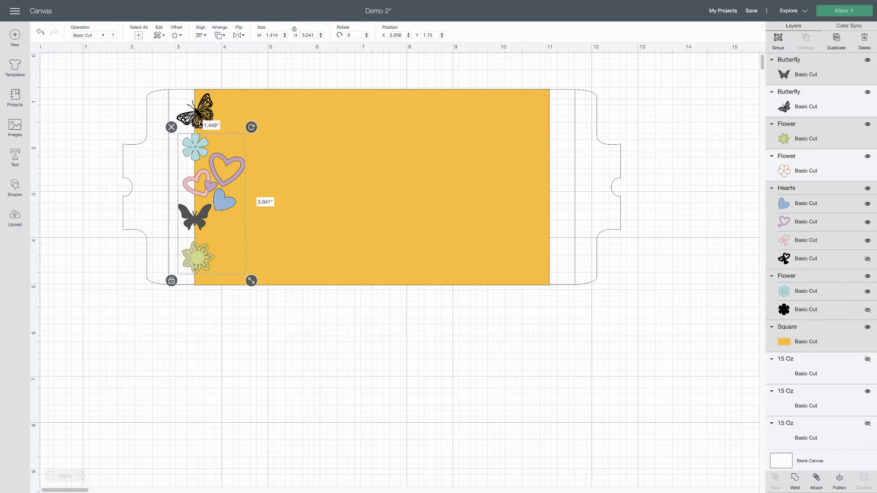
pyautogui.keyDown('shift'); pyautogui.click(201, 124); pyautogui.keyUp('shift')
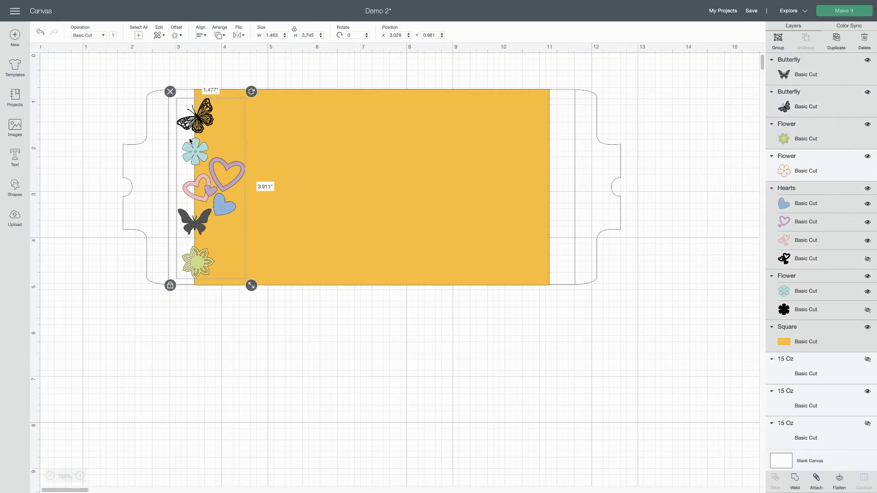
pyautogui.click(96, 164)
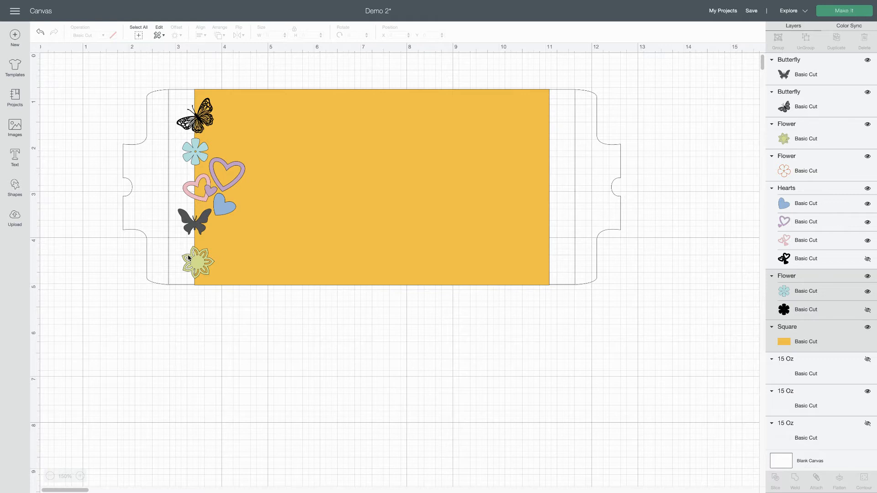
# Ungroup the teal flower from its hidden black backing layer
pyautogui.click(197, 158)
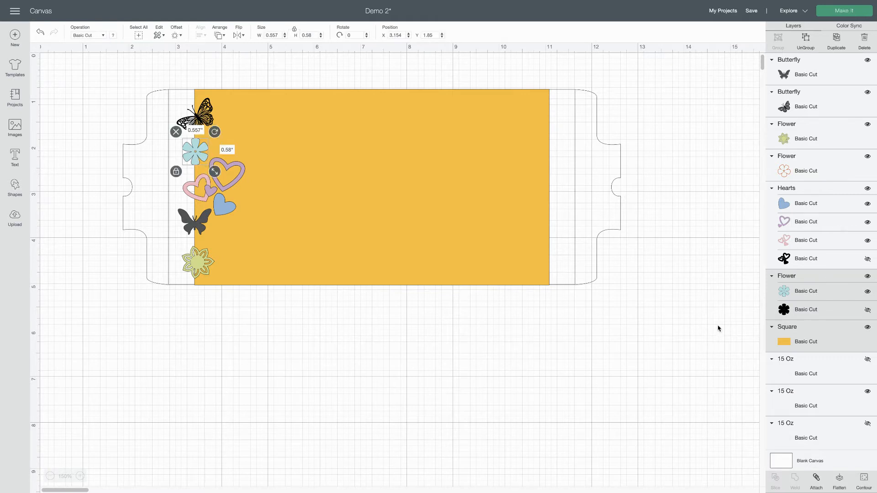
pyautogui.click(709, 296)
pyautogui.click(802, 293)
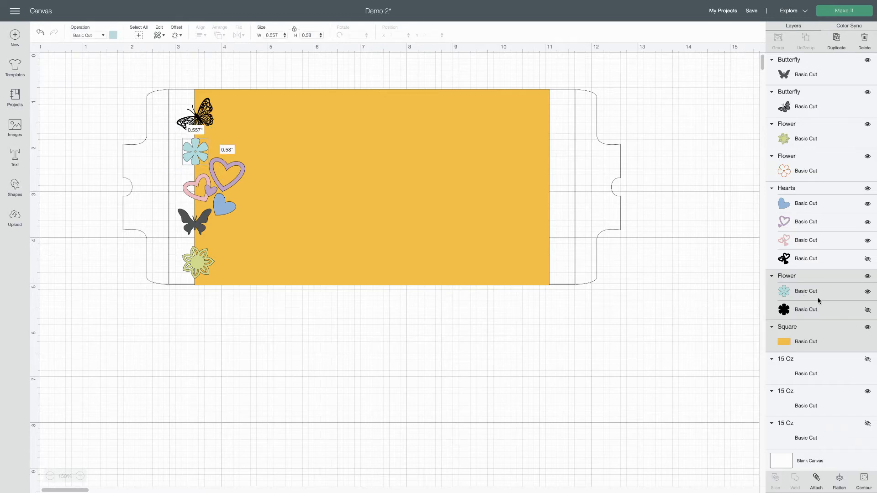
pyautogui.click(733, 313)
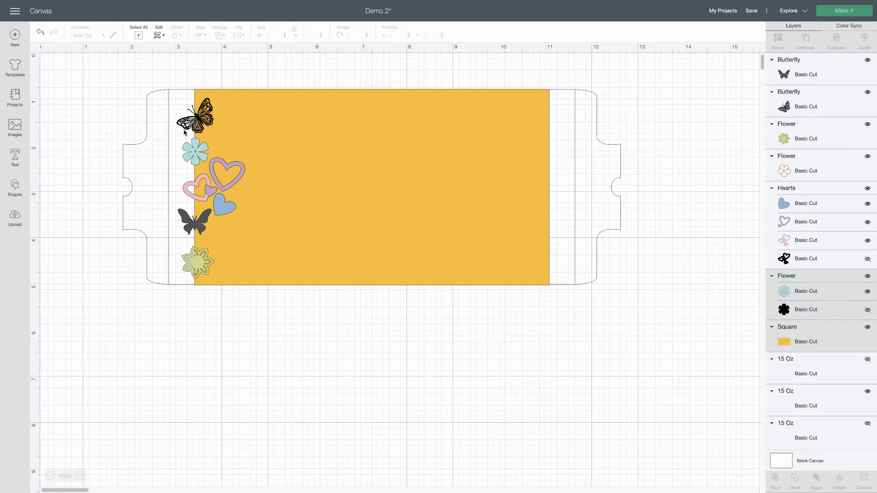
pyautogui.click(193, 157)
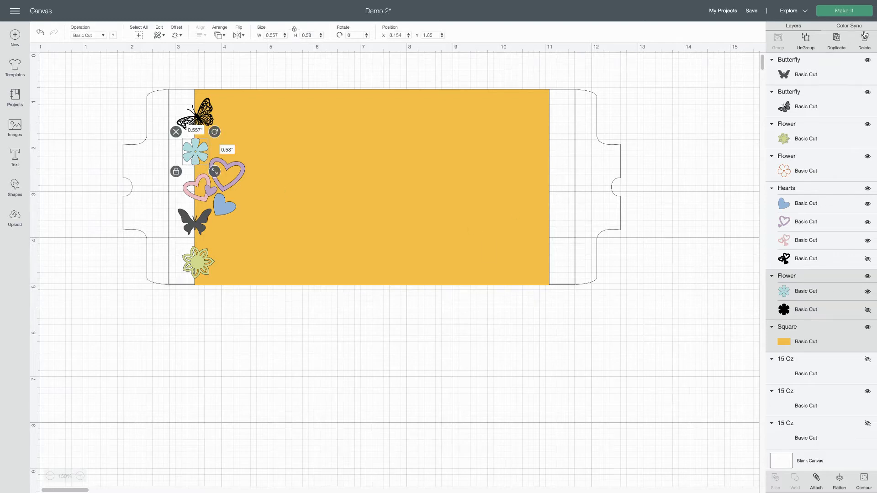
pyautogui.click(806, 41)
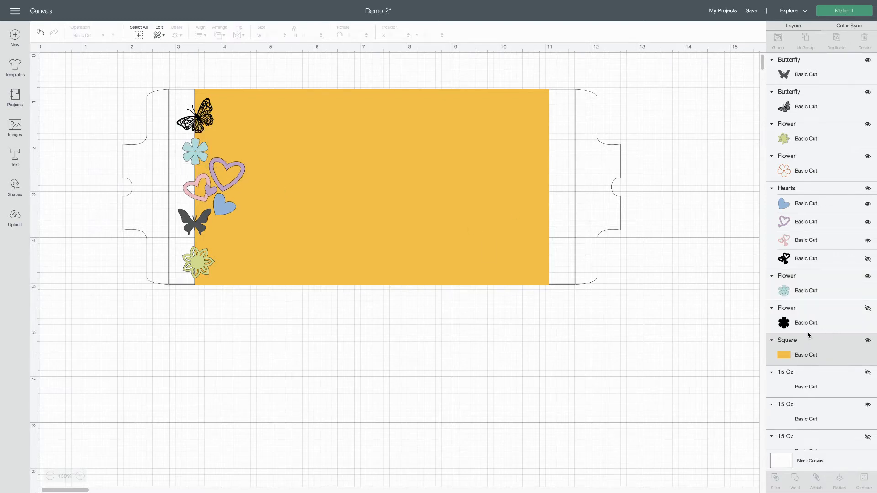
# Delete the hidden black flower layer and the hidden black backing layer of the hearts group
pyautogui.click(807, 321)
pyautogui.click(731, 325)
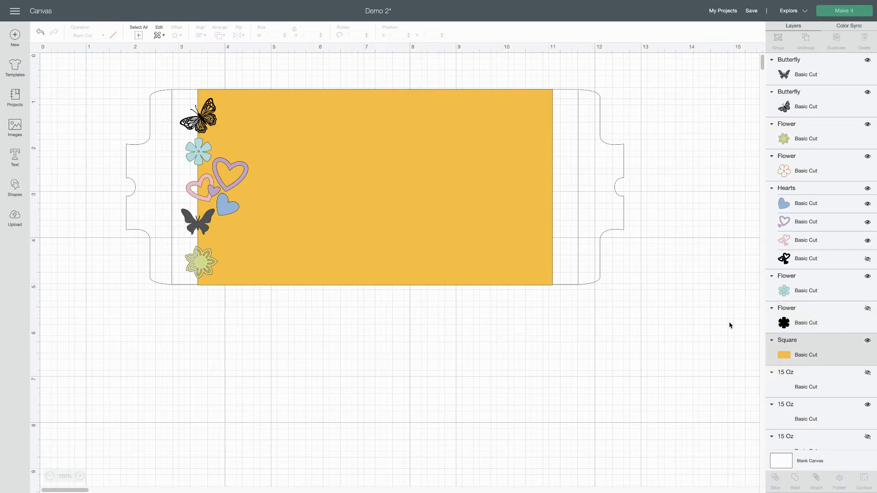
pyautogui.click(806, 321)
pyautogui.click(808, 354)
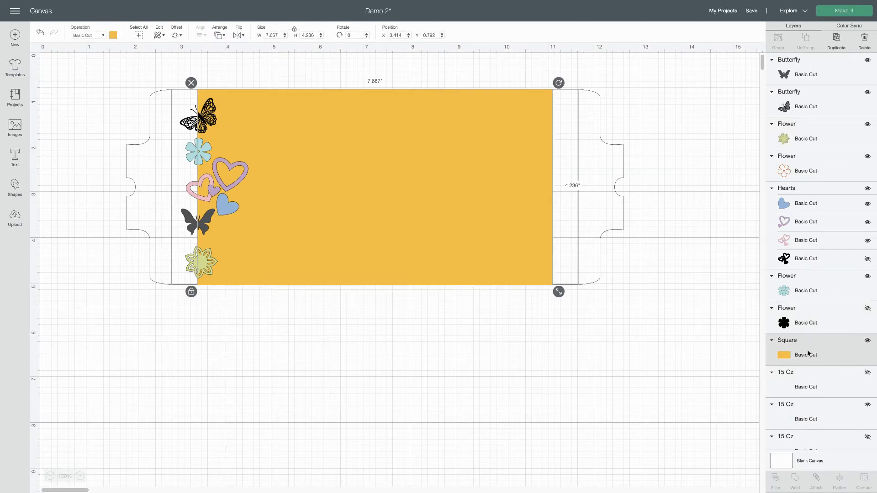
pyautogui.click(807, 326)
pyautogui.click(805, 292)
pyautogui.click(803, 317)
pyautogui.moveTo(794, 322)
pyautogui.mouseDown()
pyautogui.moveTo(810, 328)
pyautogui.moveTo(824, 457)
pyautogui.moveTo(808, 325)
pyautogui.mouseUp()
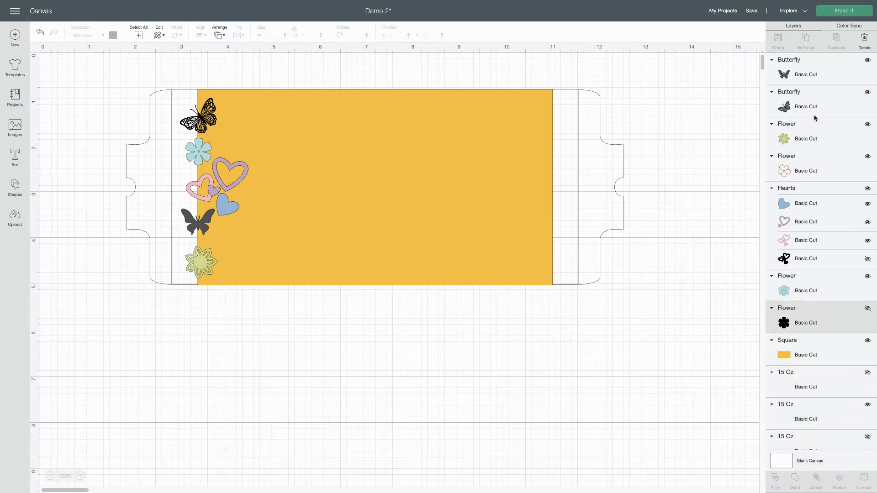
pyautogui.click(864, 39)
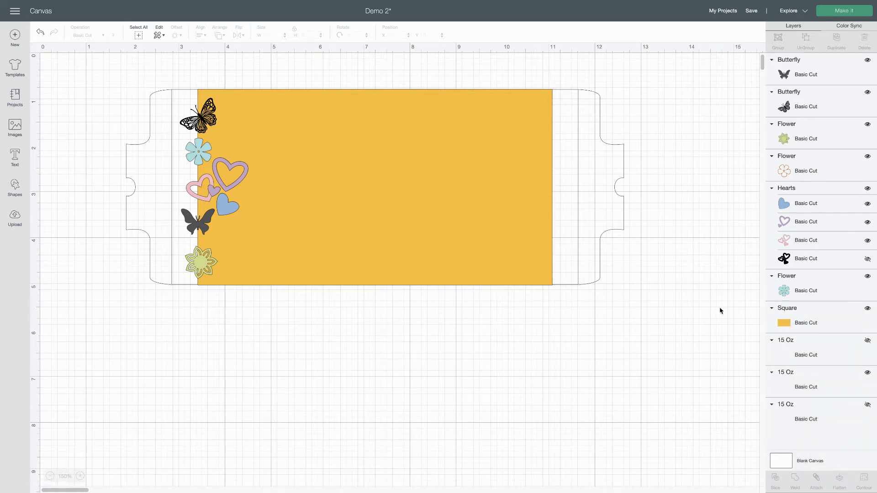
pyautogui.click(797, 262)
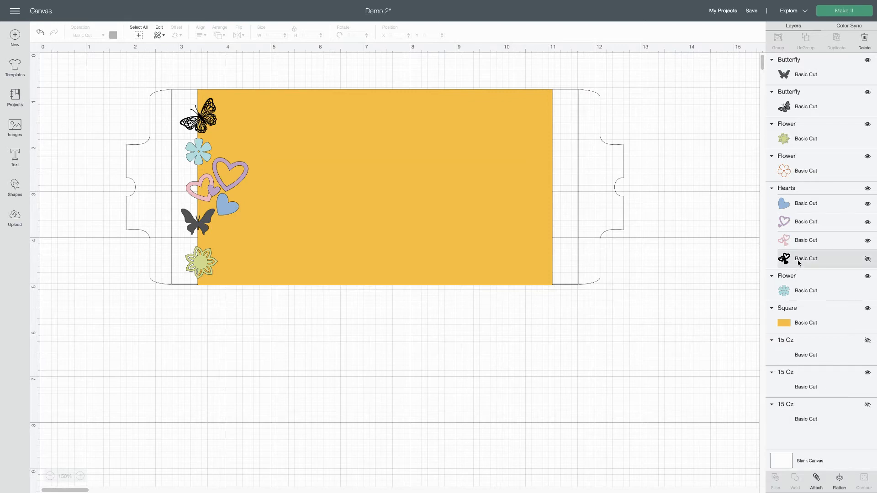
pyautogui.click(863, 38)
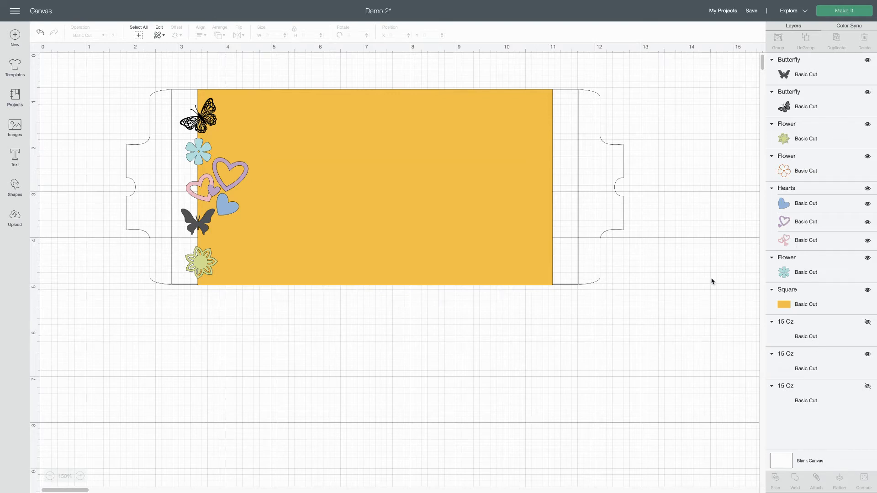
# Create an outward offset of 0.06 in with rounded corners around the teal flower
pyautogui.click(198, 149)
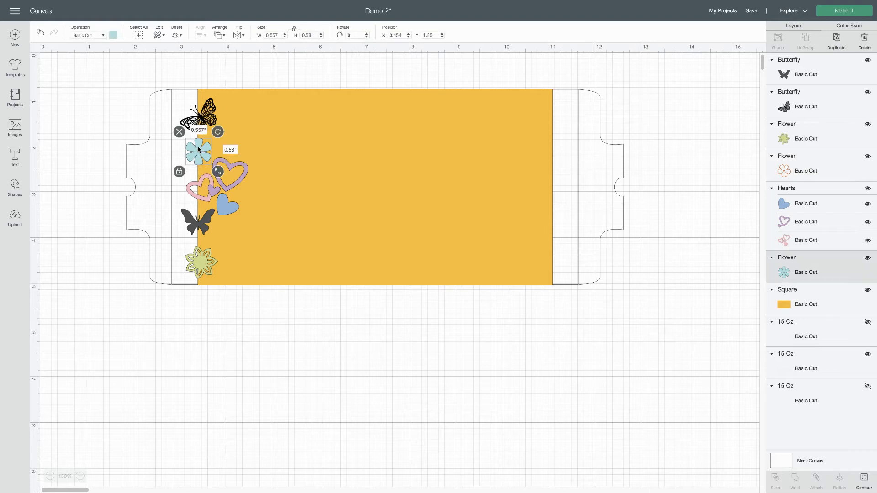
pyautogui.click(181, 36)
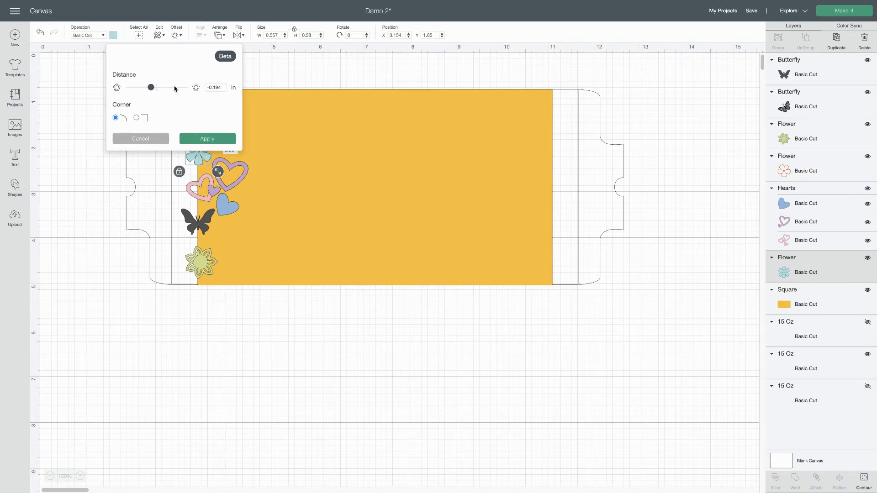
pyautogui.moveTo(153, 89); pyautogui.dragTo(159, 90)
pyautogui.moveTo(159, 89); pyautogui.dragTo(159, 91)
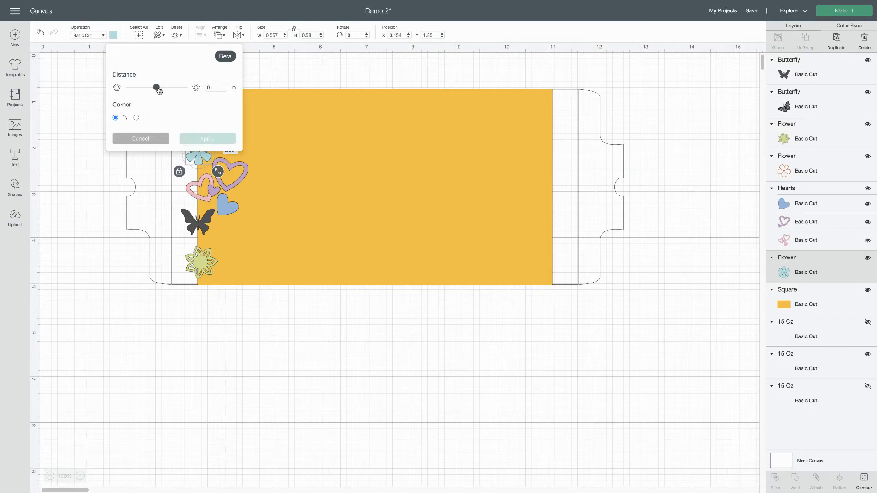
pyautogui.click(212, 87)
pyautogui.moveTo(214, 87); pyautogui.dragTo(220, 88)
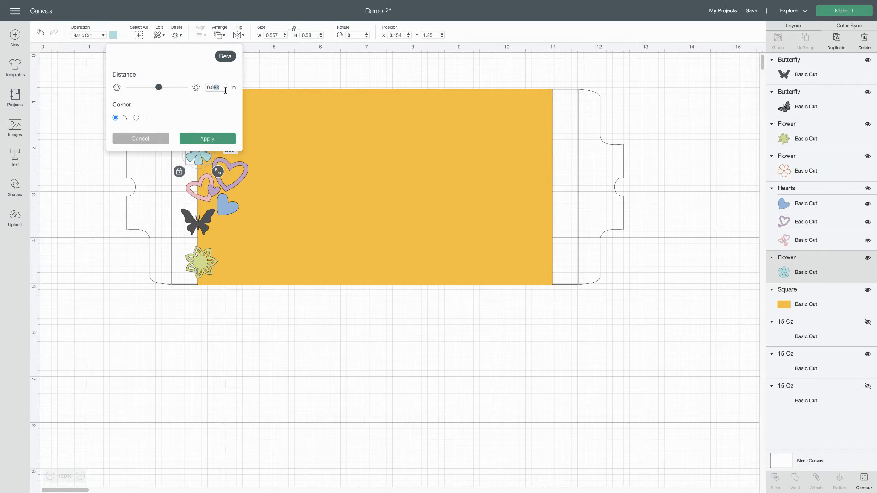
pyautogui.write('60000')
pyautogui.click(188, 139)
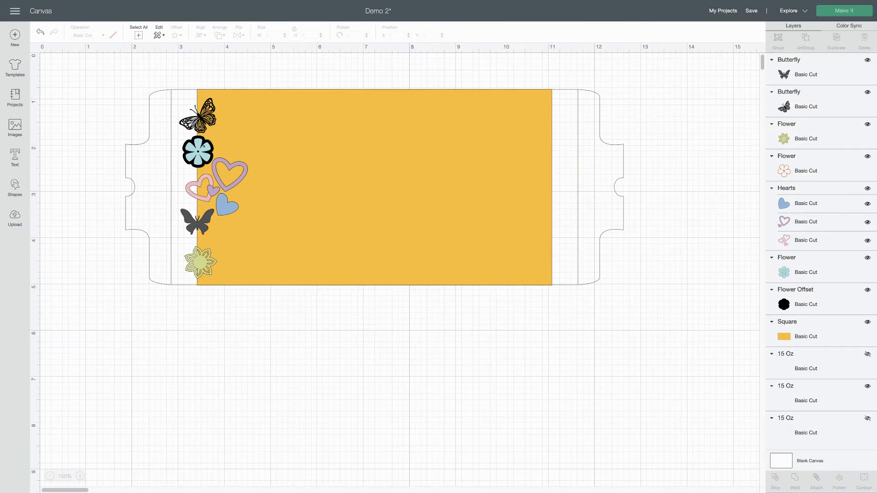
# Change the color of the offset shape behind the teal flower to white
pyautogui.click(197, 142)
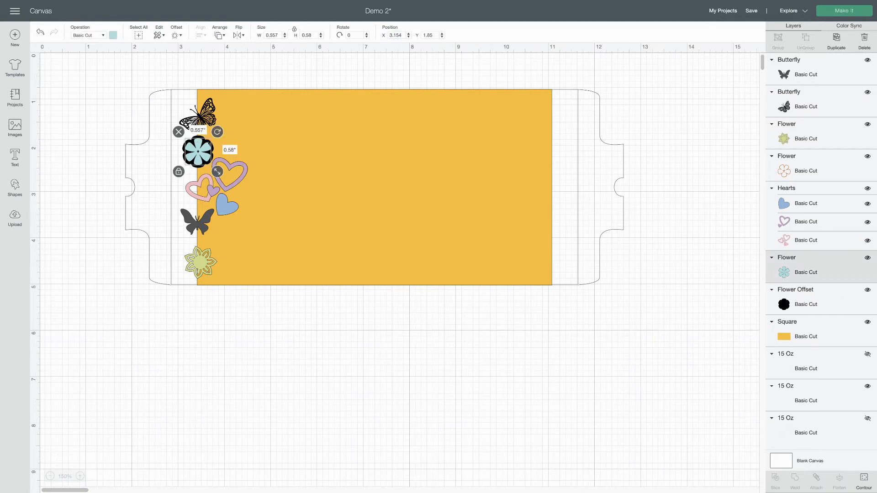
pyautogui.click(789, 309)
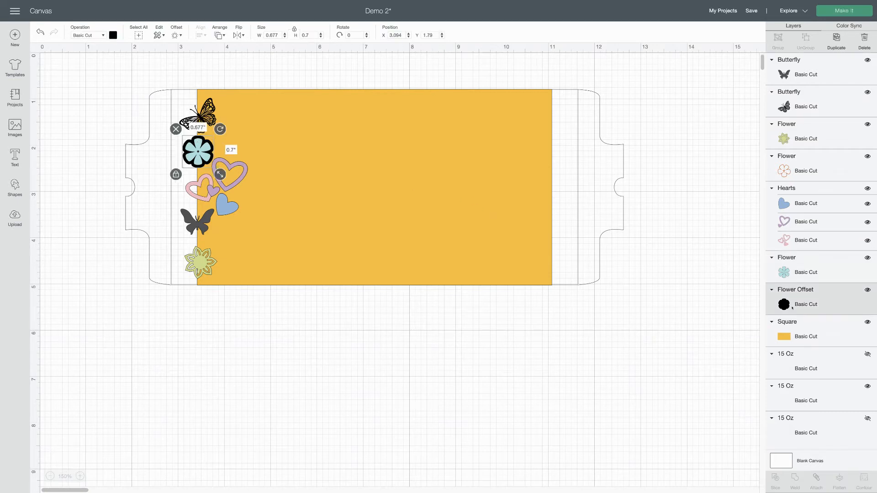
pyautogui.click(113, 36)
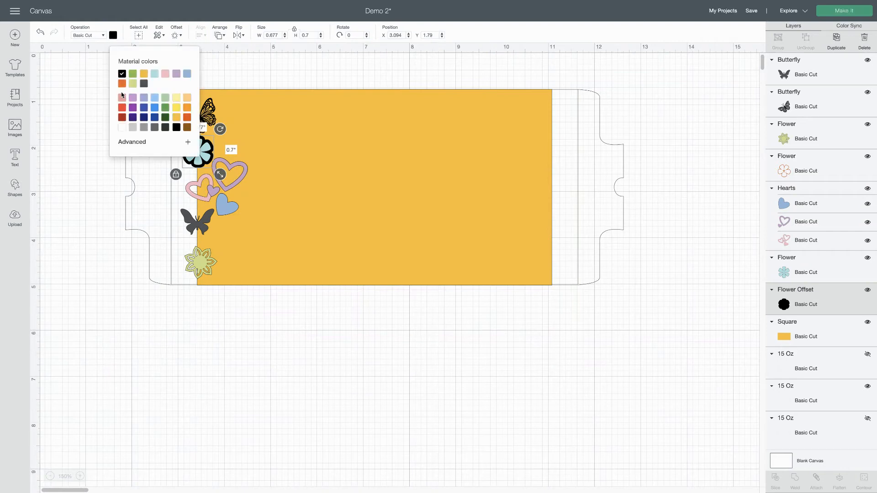
pyautogui.click(122, 128)
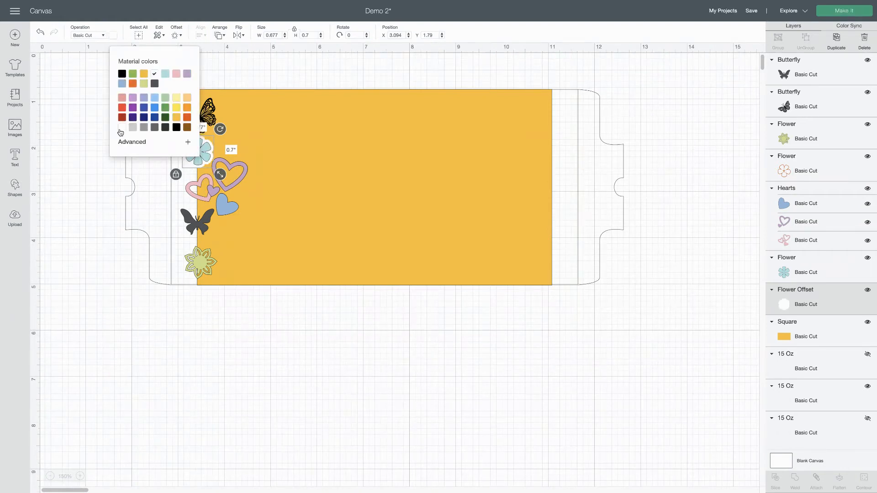
pyautogui.click(246, 86)
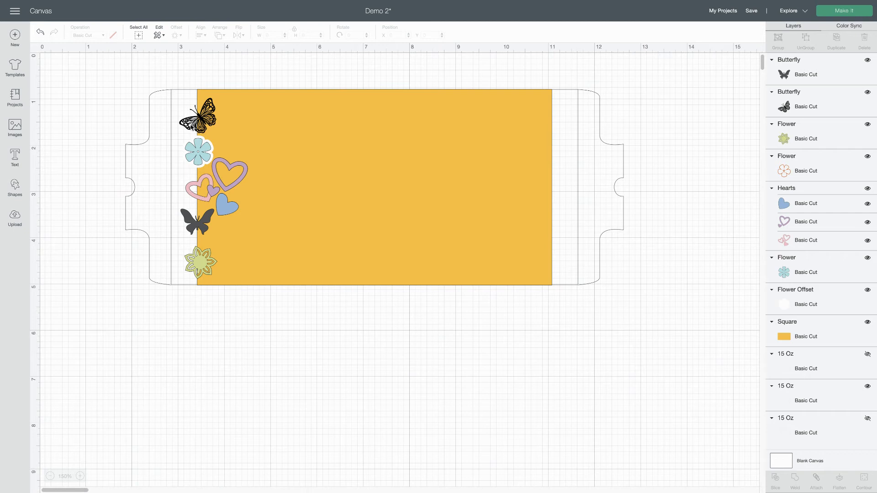
# Add a 0.06 in rounded-corner offset around the detailed black butterfly and color it white
pyautogui.click(191, 127)
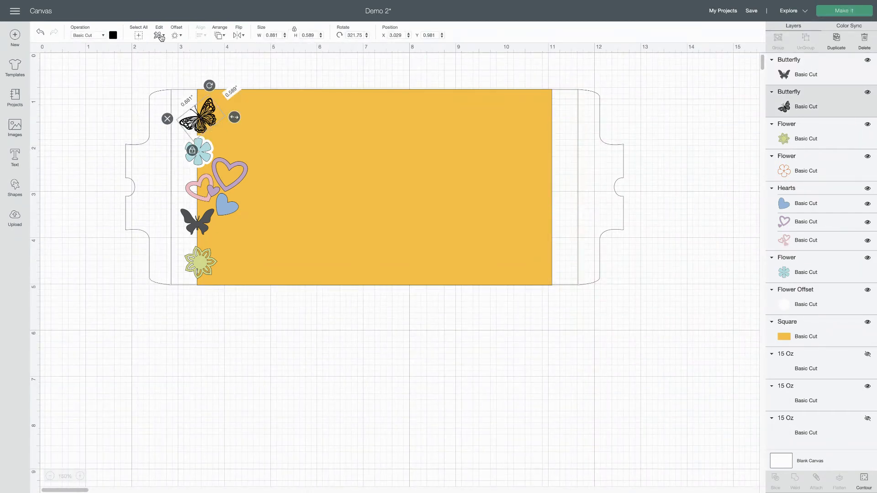
pyautogui.click(176, 36)
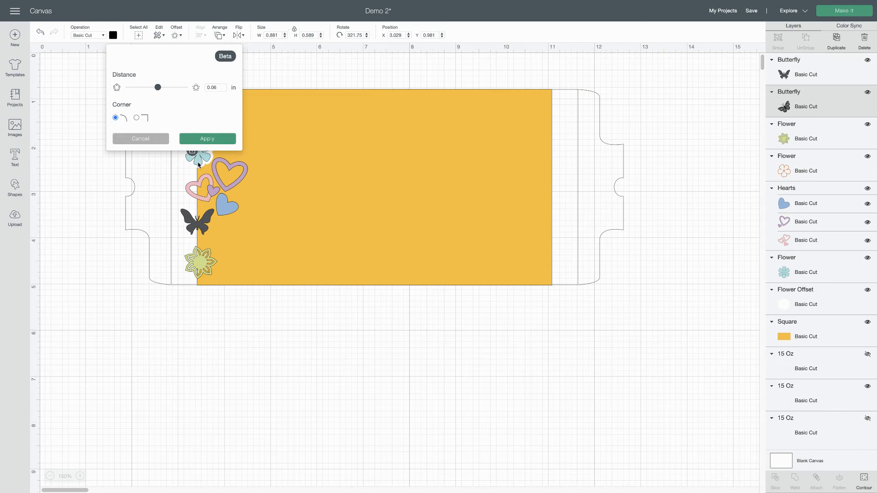
pyautogui.click(204, 138)
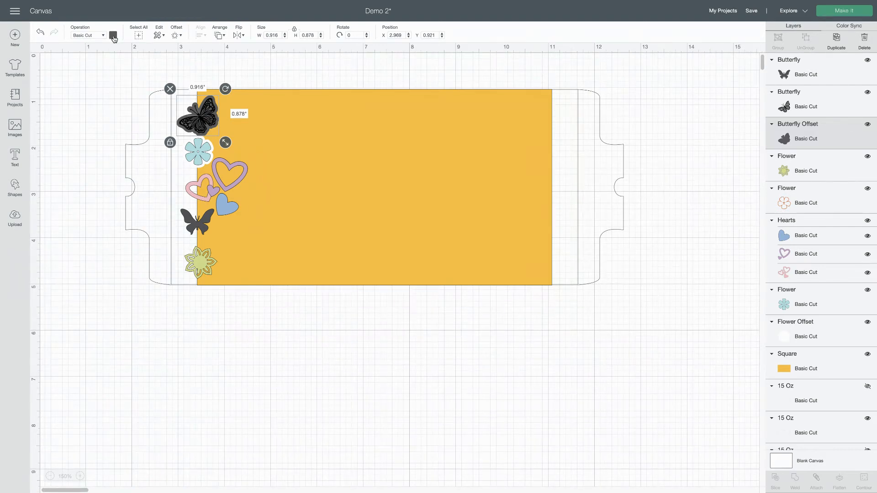
pyautogui.click(113, 35)
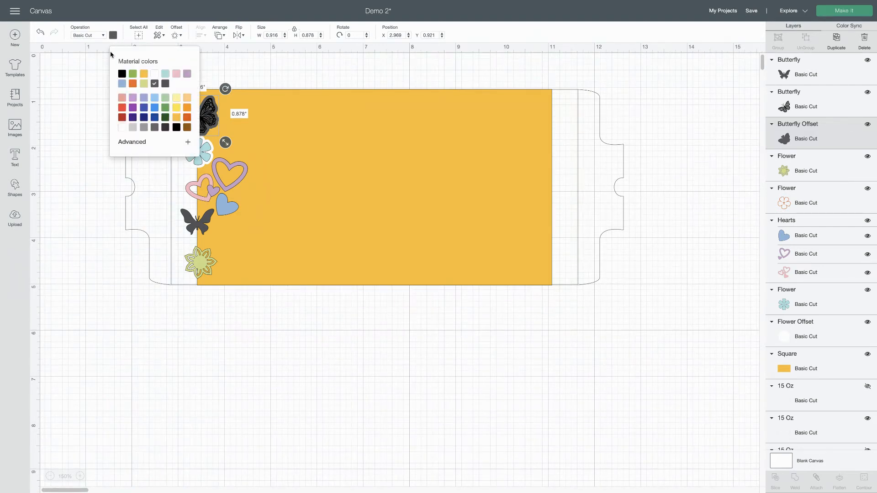
pyautogui.click(122, 127)
pyautogui.click(280, 81)
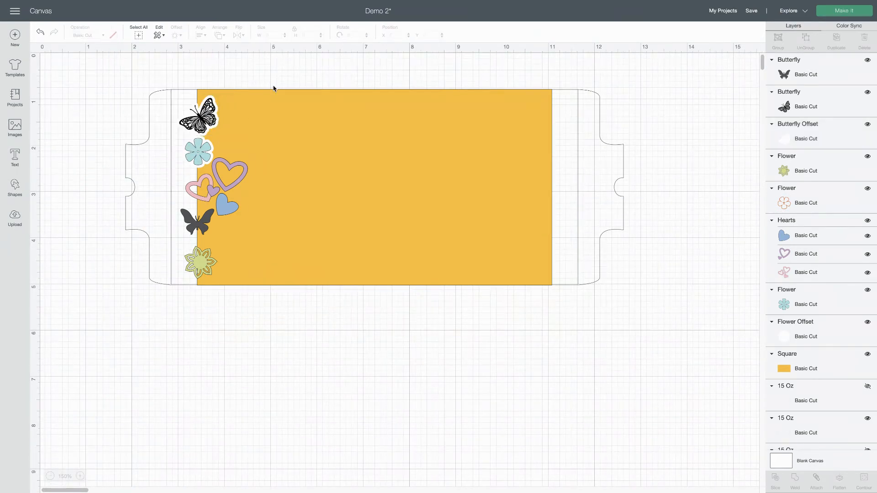
# Add a welded 0.06 in rounded-corner offset around the hearts, the solid butterfly and the green flower, and color it white
pyautogui.click(224, 200)
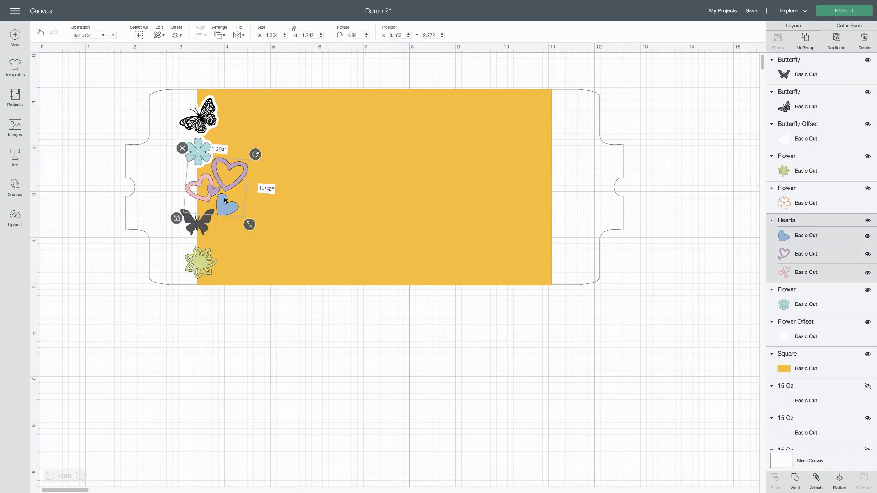
pyautogui.keyDown('shift'); pyautogui.click(193, 230); pyautogui.keyUp('shift')
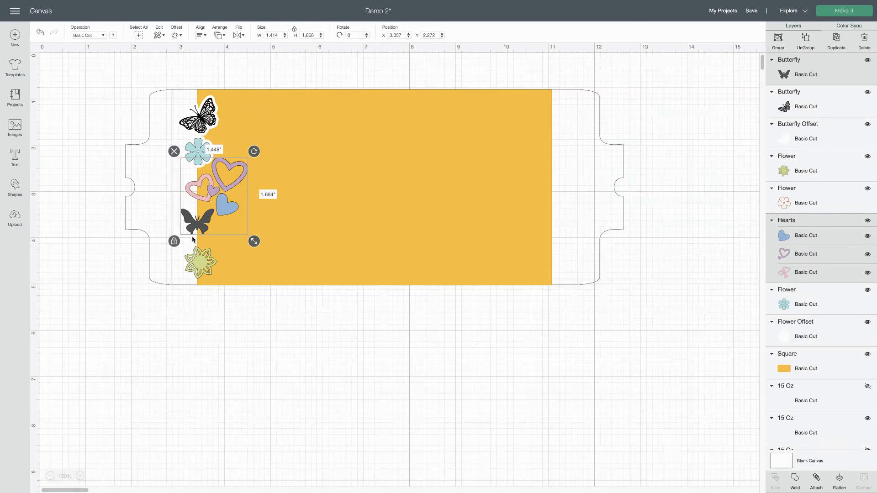
pyautogui.keyDown('shift'); pyautogui.click(200, 260); pyautogui.keyUp('shift')
pyautogui.click(181, 35)
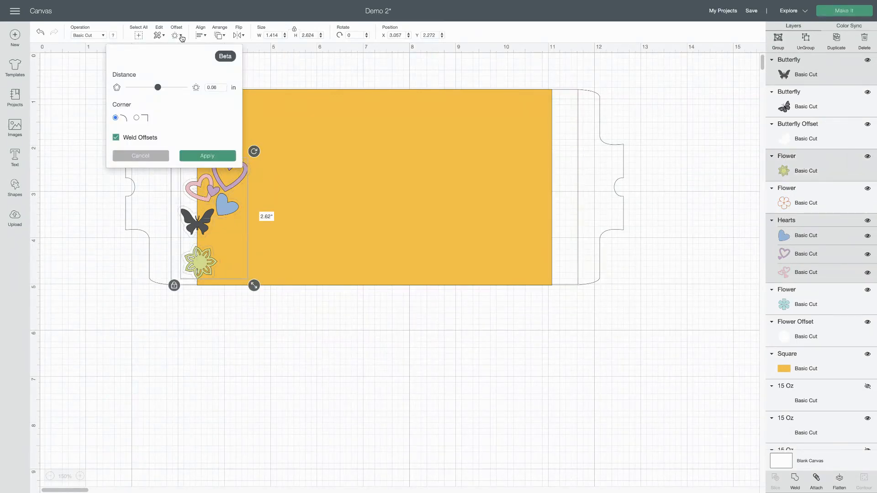
pyautogui.click(196, 157)
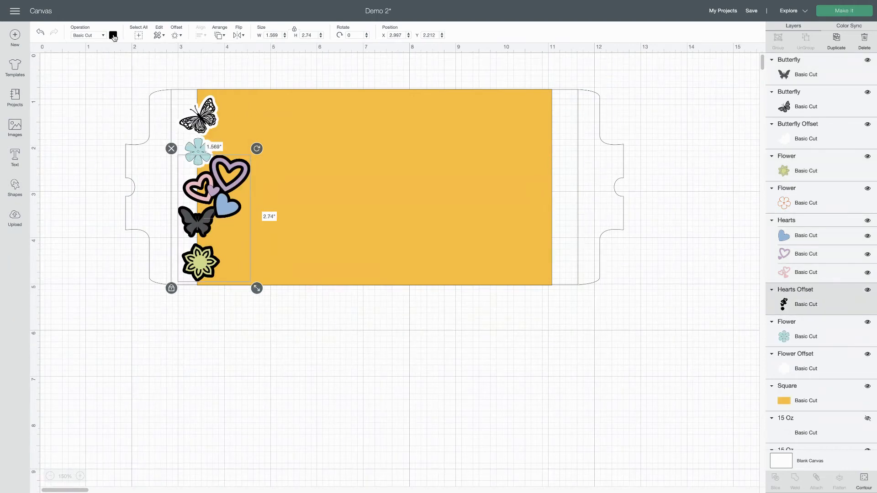
pyautogui.click(113, 35)
pyautogui.click(120, 128)
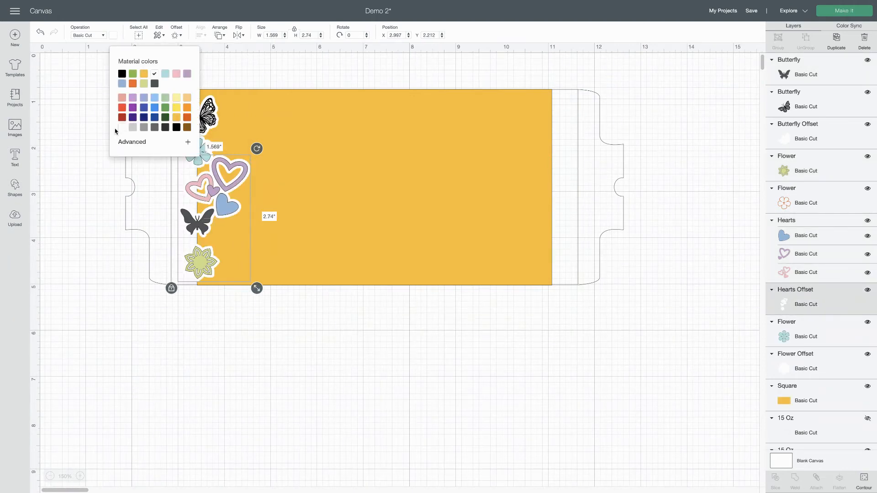
pyautogui.click(53, 119)
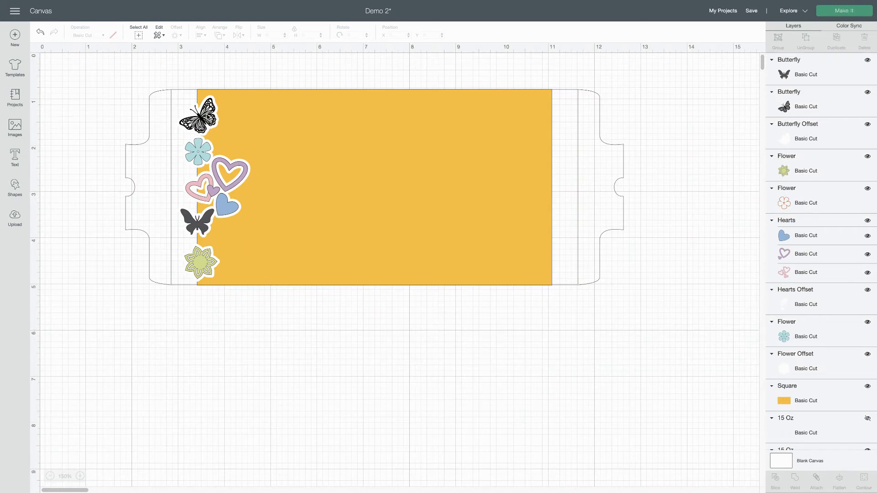
# Duplicate the five designs without their offsets and place the copies on the rectangle's right edge at about X 10.654, Y 0.912
pyautogui.click(207, 114)
pyautogui.keyDown('shift'); pyautogui.click(204, 152); pyautogui.keyUp('shift')
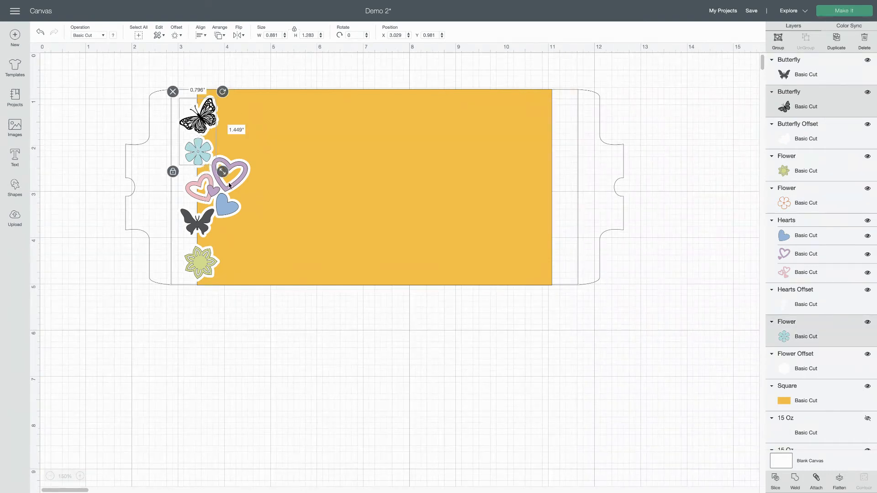
pyautogui.keyDown('shift'); pyautogui.click(229, 187); pyautogui.keyUp('shift')
pyautogui.keyDown('shift'); pyautogui.click(200, 233); pyautogui.keyUp('shift')
pyautogui.keyDown('shift'); pyautogui.click(202, 274); pyautogui.keyUp('shift')
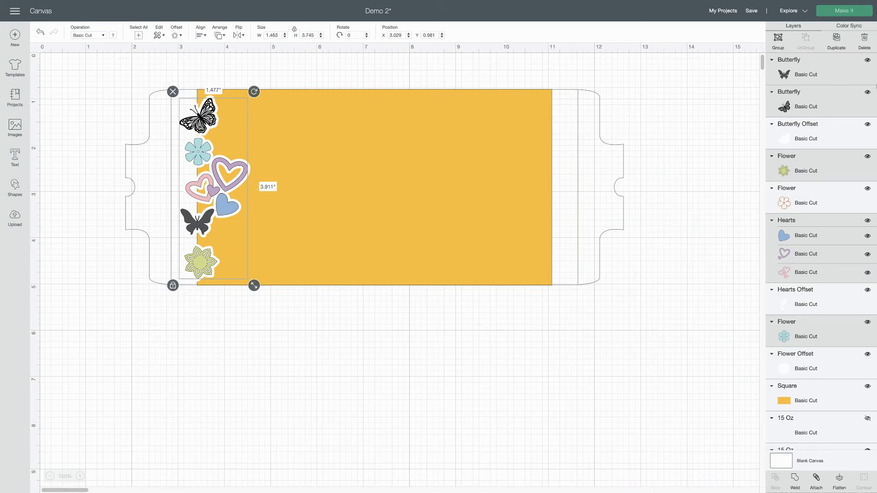
pyautogui.click(836, 39)
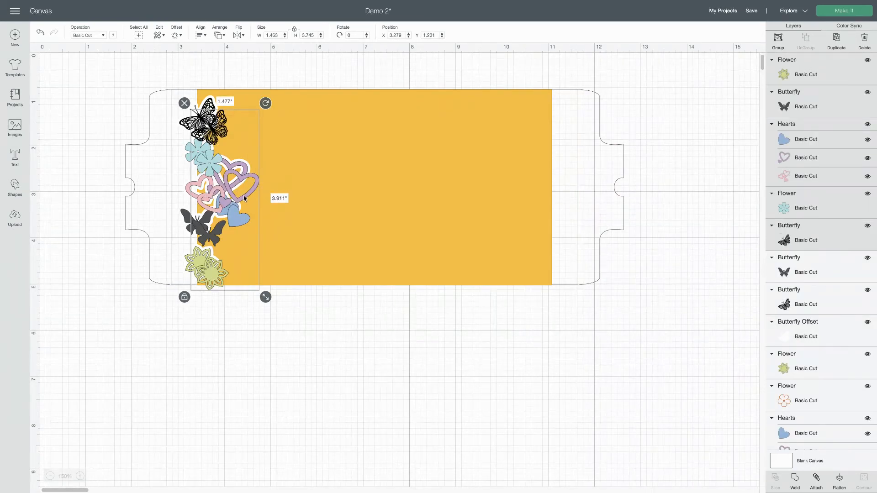
pyautogui.moveTo(244, 197); pyautogui.dragTo(586, 182)
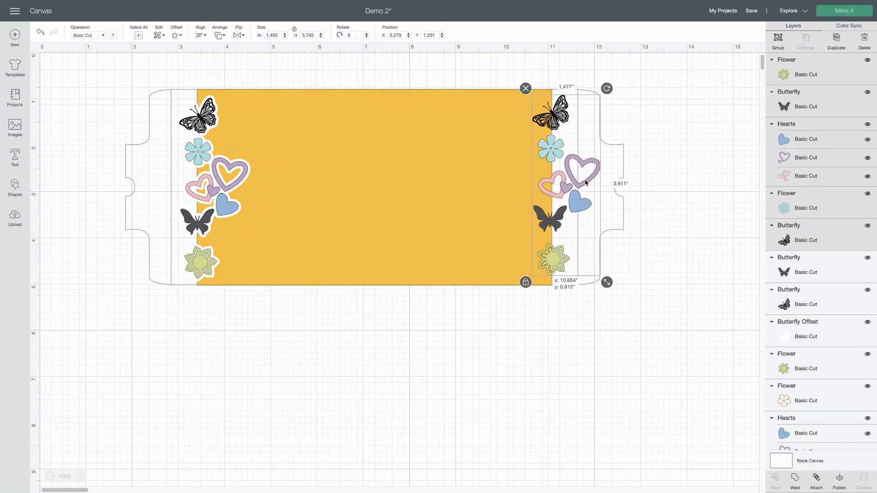
pyautogui.moveTo(585, 182); pyautogui.dragTo(585, 181)
# Add a welded 0.06 in rounded-corner offset around the five copied designs and color it white
pyautogui.click(176, 38)
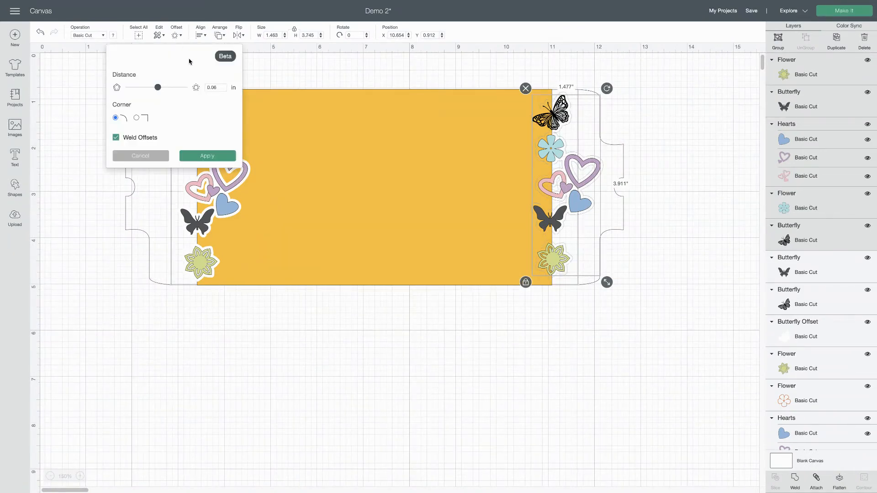
pyautogui.click(194, 157)
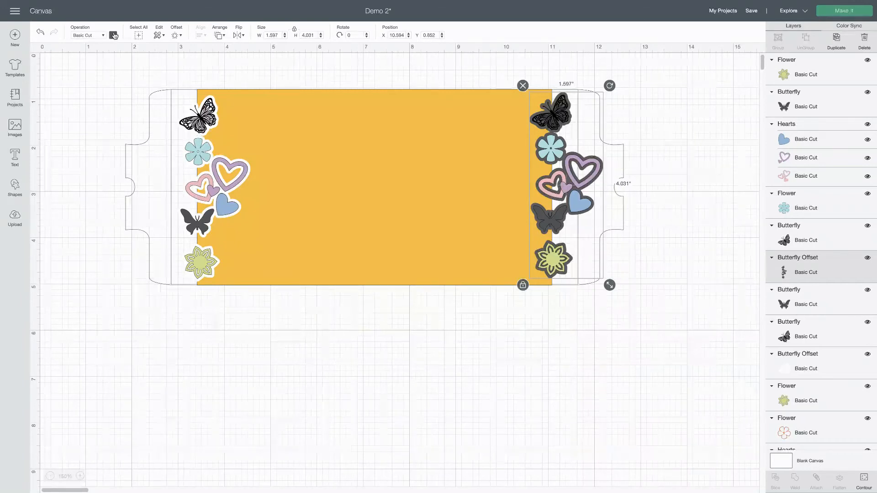
pyautogui.click(114, 35)
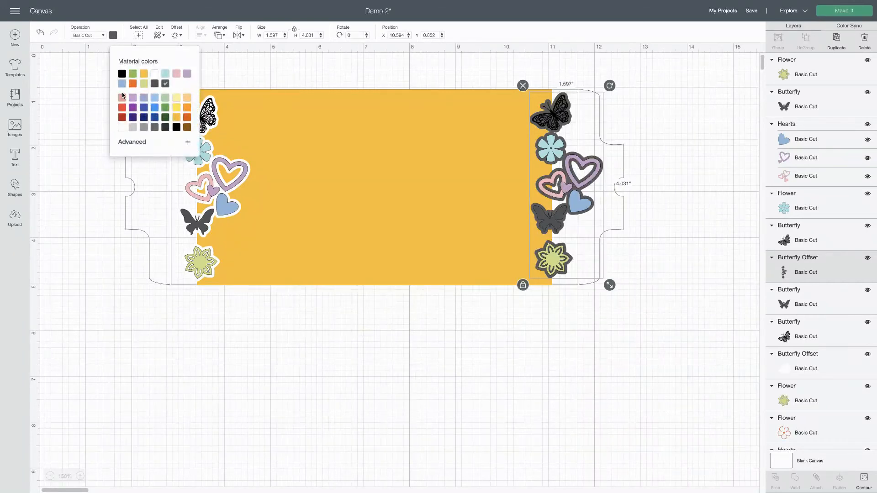
pyautogui.click(122, 128)
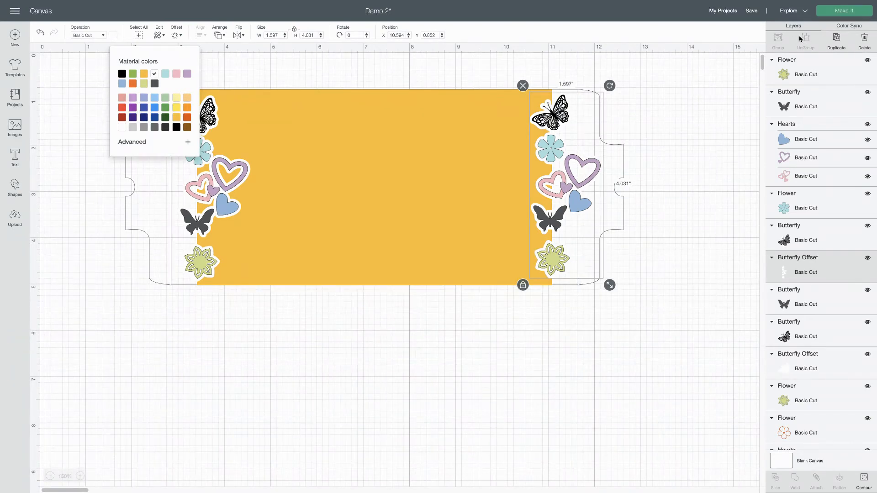
pyautogui.click(529, 76)
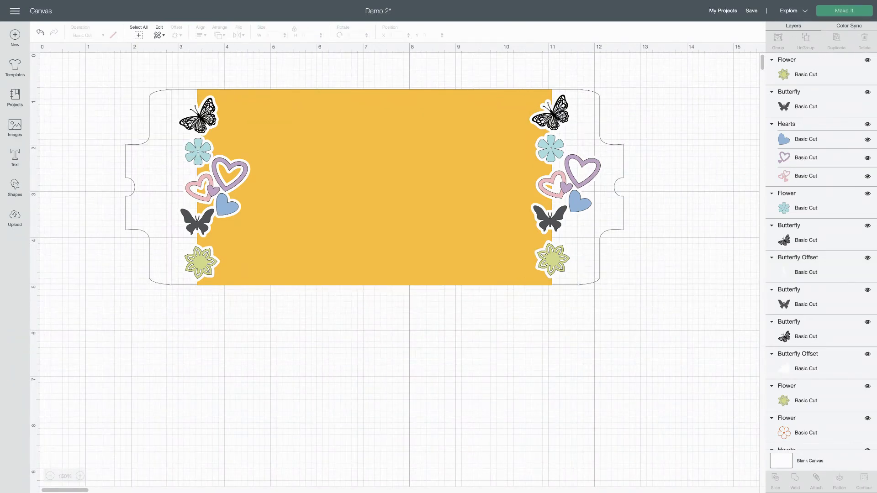
# Group the right-edge copies of the two butterflies, the hearts and the green flower
pyautogui.click(558, 118)
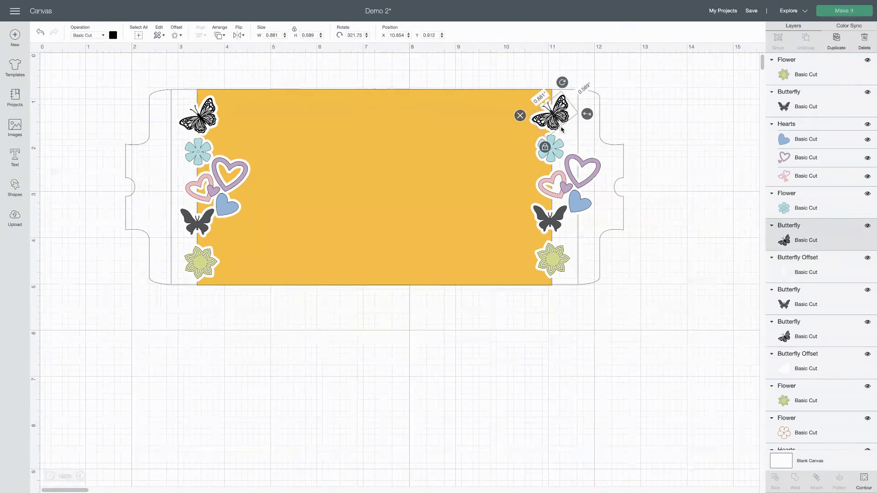
pyautogui.keyDown('shift'); pyautogui.click(550, 157); pyautogui.keyUp('shift')
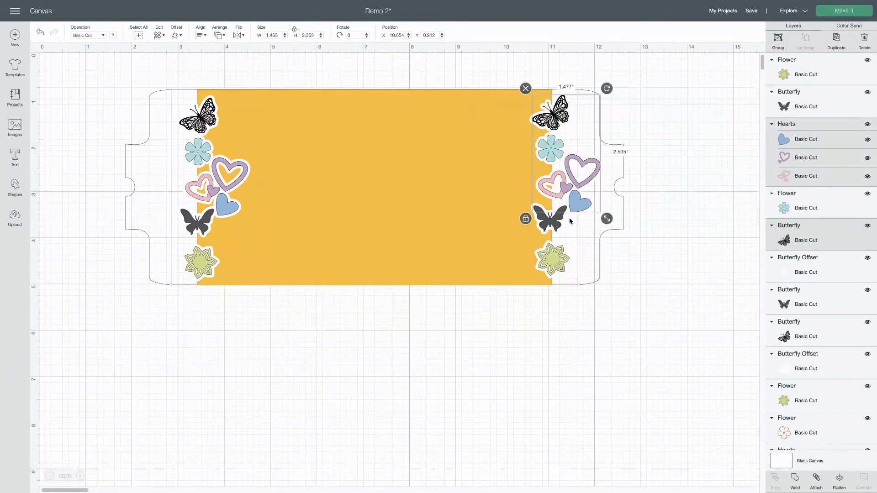
pyautogui.keyDown('shift'); pyautogui.click(559, 224); pyautogui.keyUp('shift')
pyautogui.keyDown('shift'); pyautogui.click(559, 268); pyautogui.keyUp('shift')
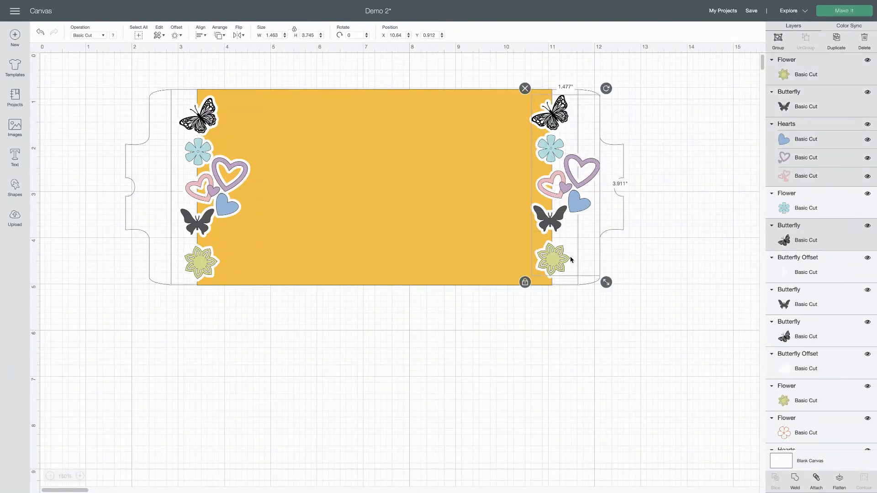
pyautogui.click(777, 38)
# Group the five original designs on the rectangle's left edge: both butterflies, both flowers and the hearts
pyautogui.click(195, 121)
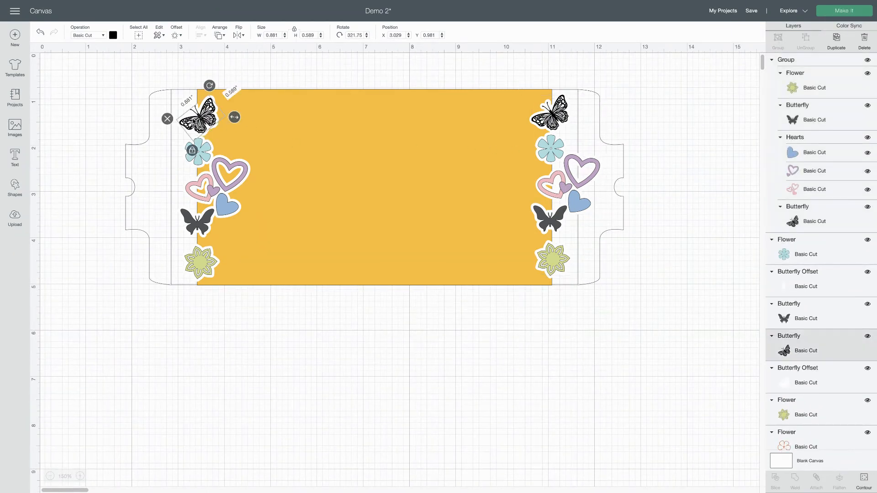
pyautogui.keyDown('shift'); pyautogui.click(204, 154); pyautogui.keyUp('shift')
pyautogui.keyDown('shift'); pyautogui.click(228, 197); pyautogui.keyUp('shift')
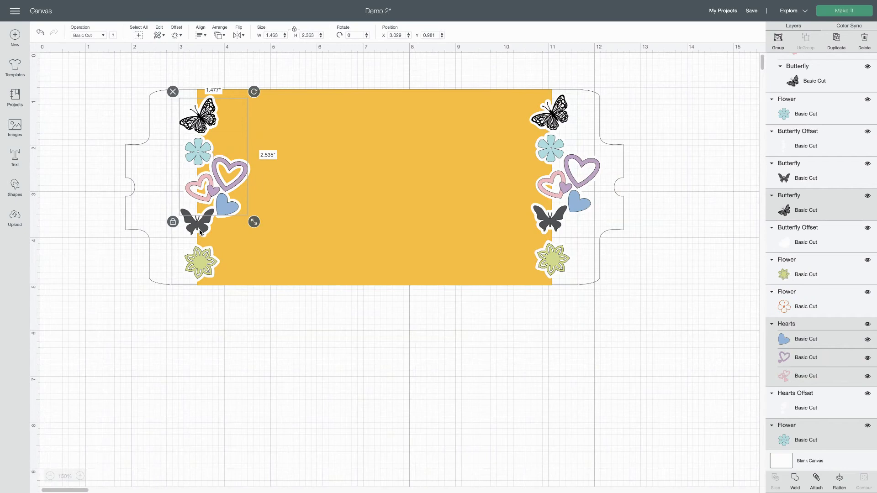
pyautogui.keyDown('shift'); pyautogui.click(201, 229); pyautogui.keyUp('shift')
pyautogui.keyDown('shift'); pyautogui.click(201, 269); pyautogui.keyUp('shift')
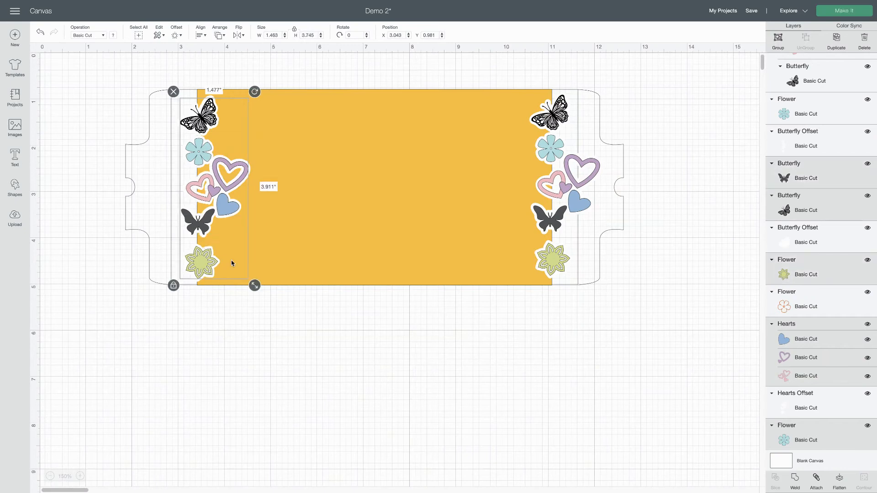
pyautogui.click(778, 40)
# Try aligning the left and right design groups with Center Vertically, and undo the alignment
pyautogui.keyDown('shift'); pyautogui.click(558, 159); pyautogui.keyUp('shift')
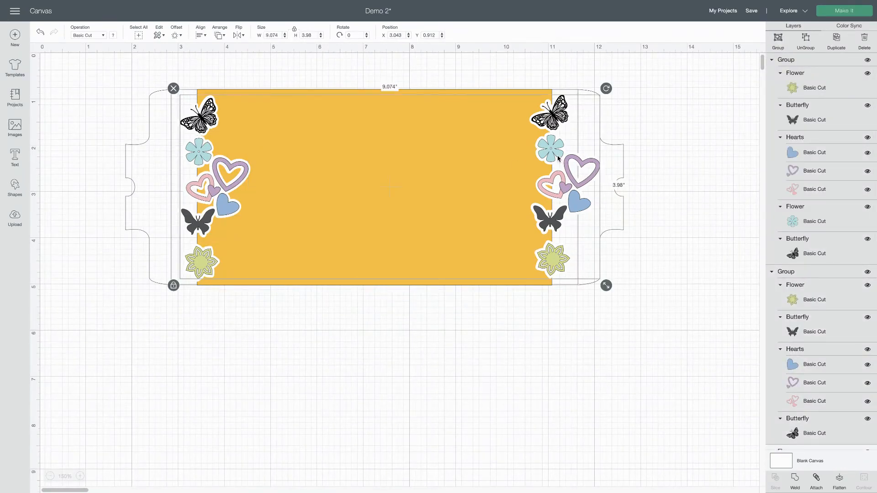
pyautogui.click(202, 35)
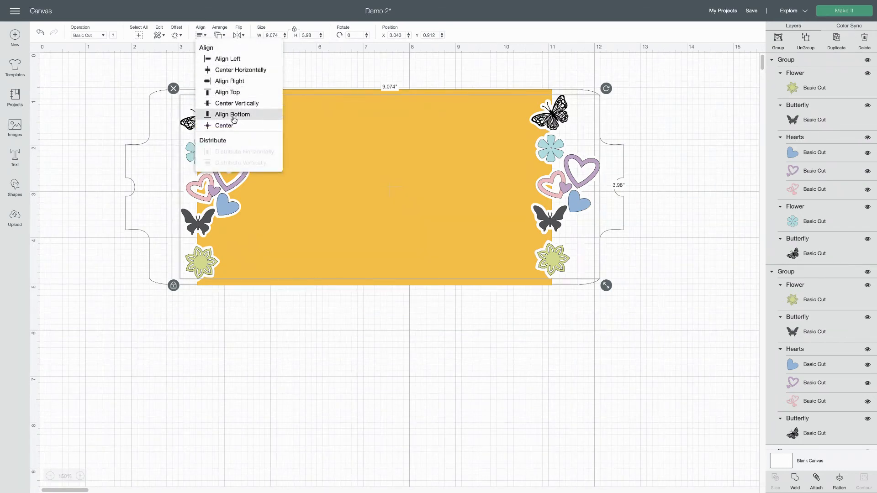
pyautogui.click(234, 103)
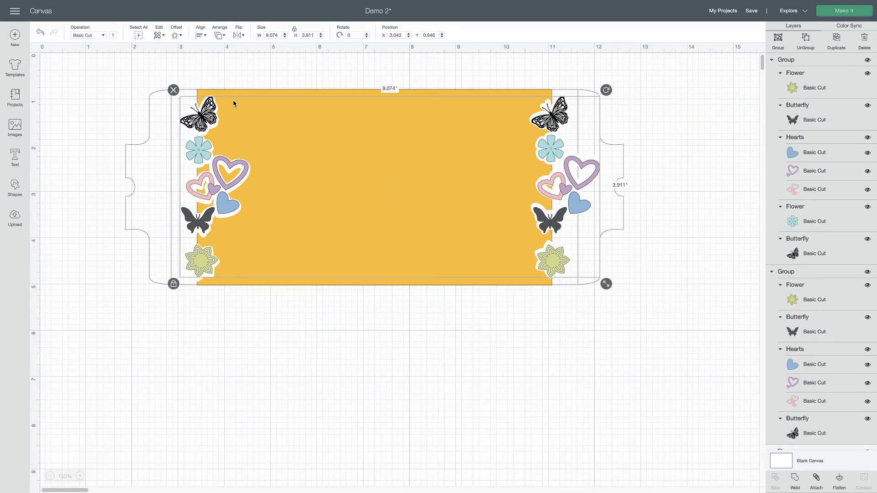
pyautogui.hotkey('ctrl', 'z')
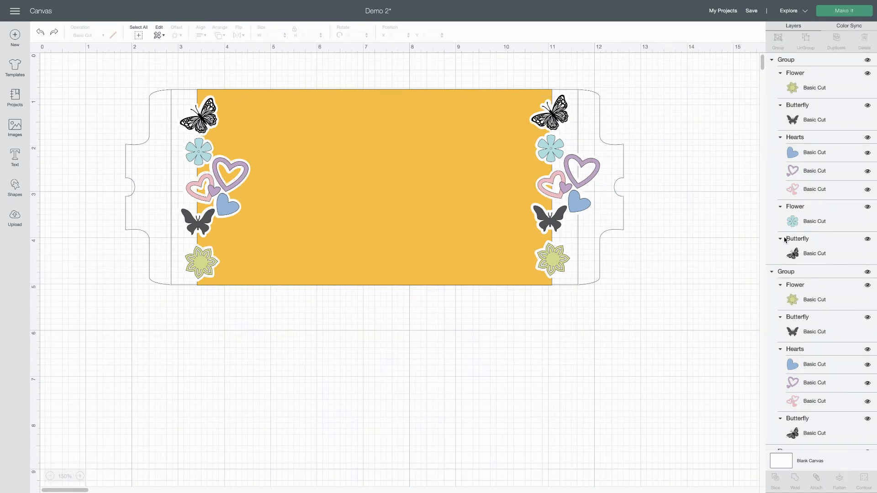
# Hide the visible 15 Oz template and the orange rectangle so only the designs and their white offsets can be selected
pyautogui.moveTo(568, 62); pyautogui.dragTo(568, 286)
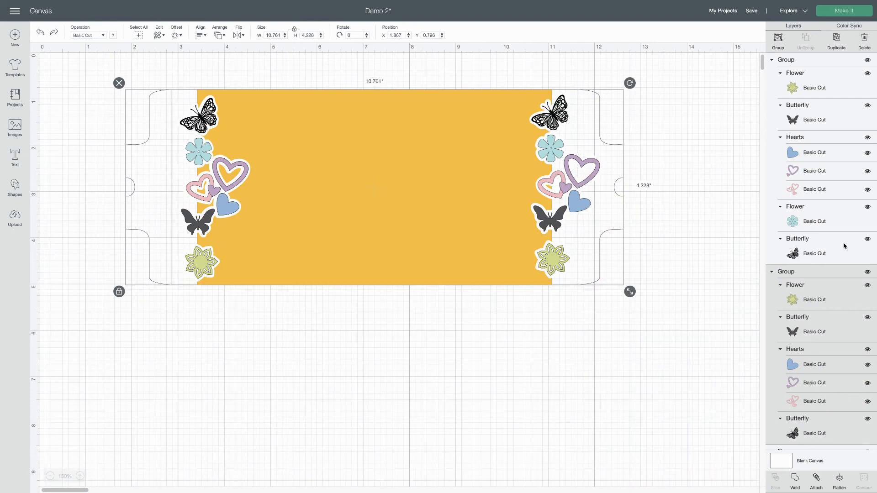
pyautogui.scroll(-10, 802, 347)
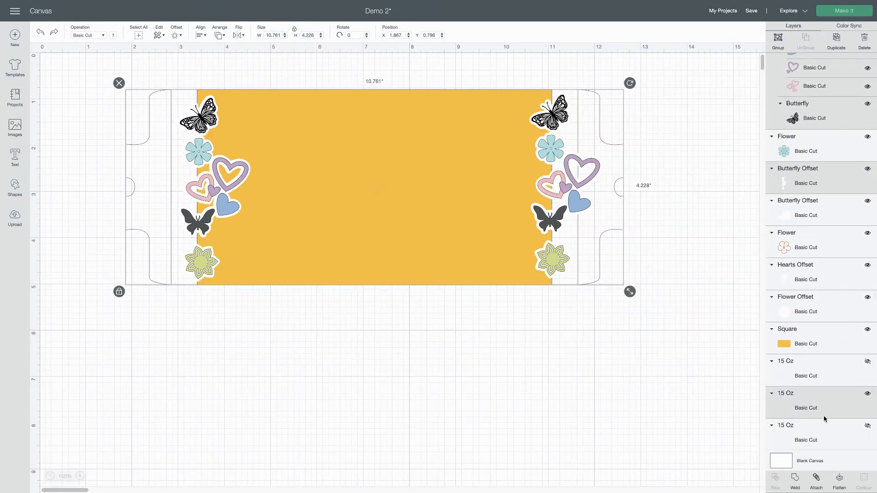
pyautogui.click(867, 394)
pyautogui.moveTo(582, 66); pyautogui.dragTo(561, 293)
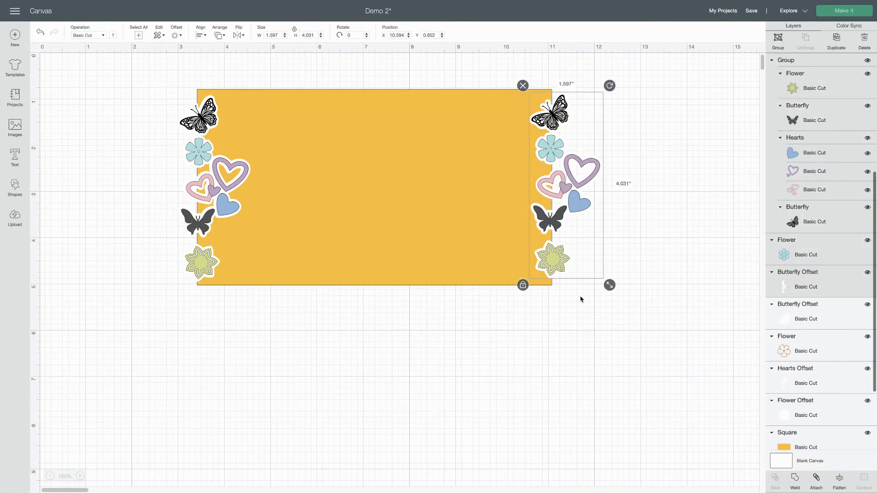
pyautogui.scroll(-3, 780, 400)
pyautogui.scroll(-1, 781, 399)
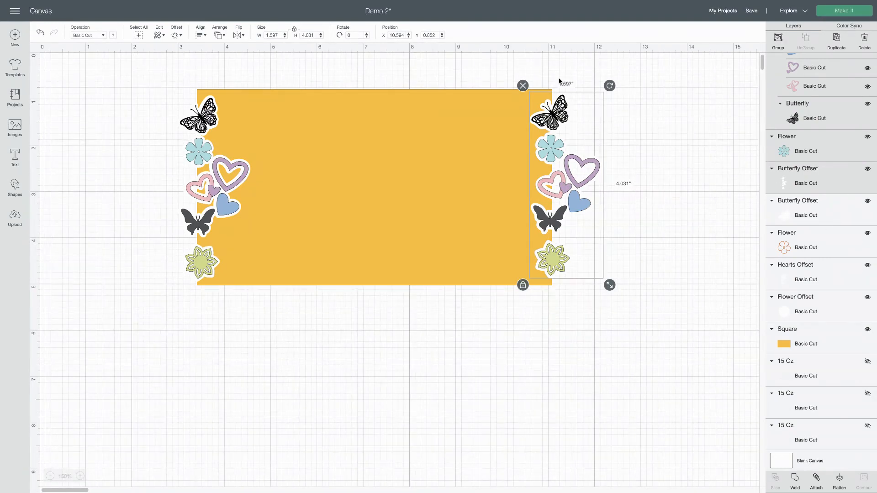
pyautogui.click(477, 167)
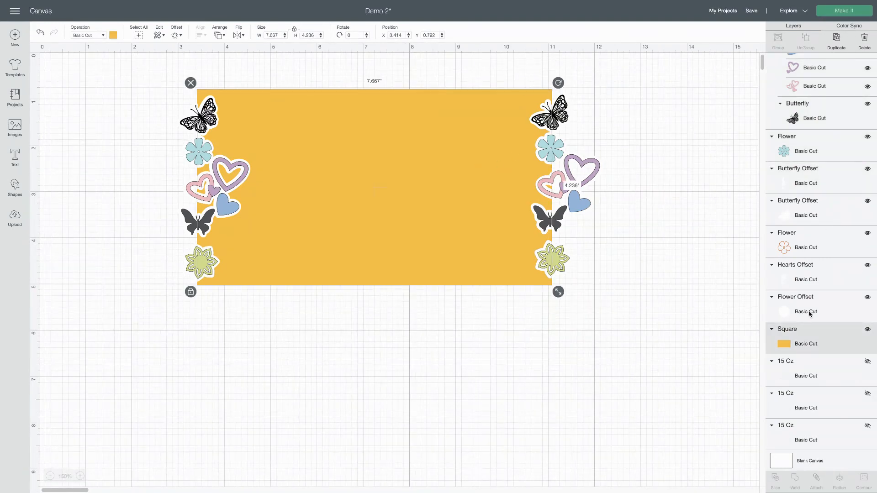
pyautogui.click(867, 329)
# Group the right-edge designs with their white offset, and group the left-edge designs with their white offsets
pyautogui.moveTo(492, 55); pyautogui.dragTo(617, 315)
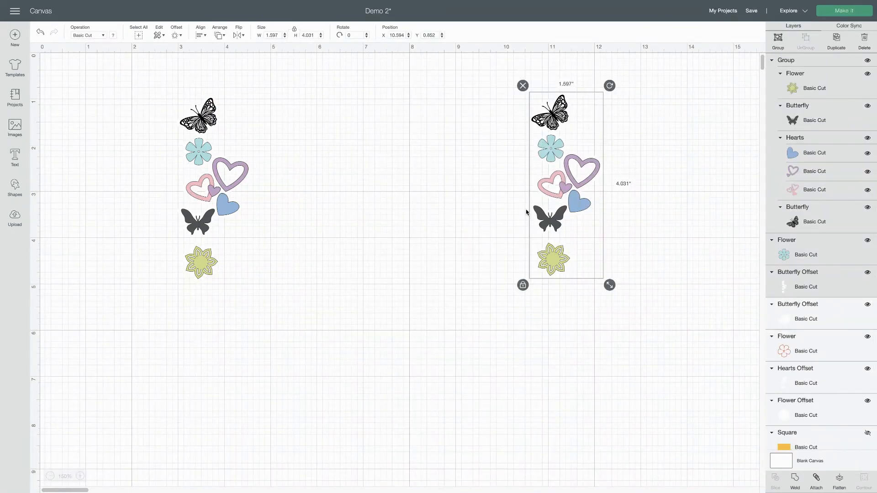
pyautogui.click(778, 40)
pyautogui.moveTo(136, 65); pyautogui.dragTo(277, 341)
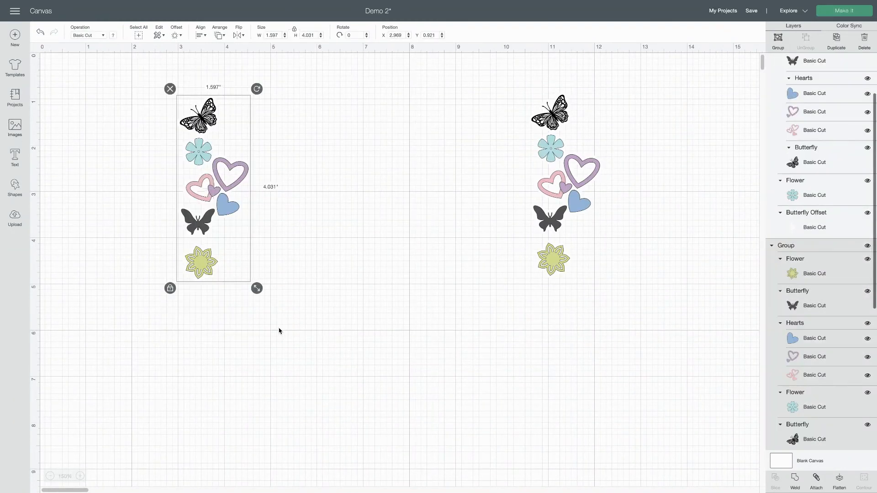
pyautogui.click(778, 39)
# Show the orange rectangle and the middle 15 Oz template layer again
pyautogui.scroll(-6, 799, 363)
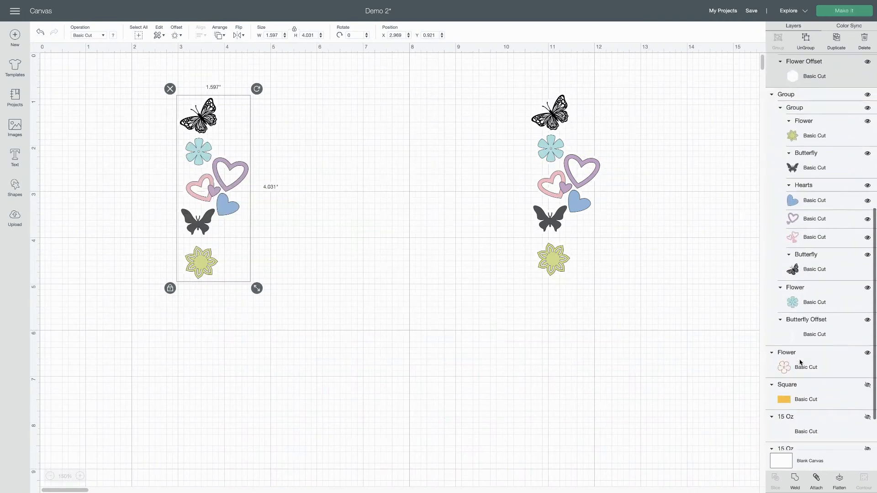
pyautogui.click(788, 335)
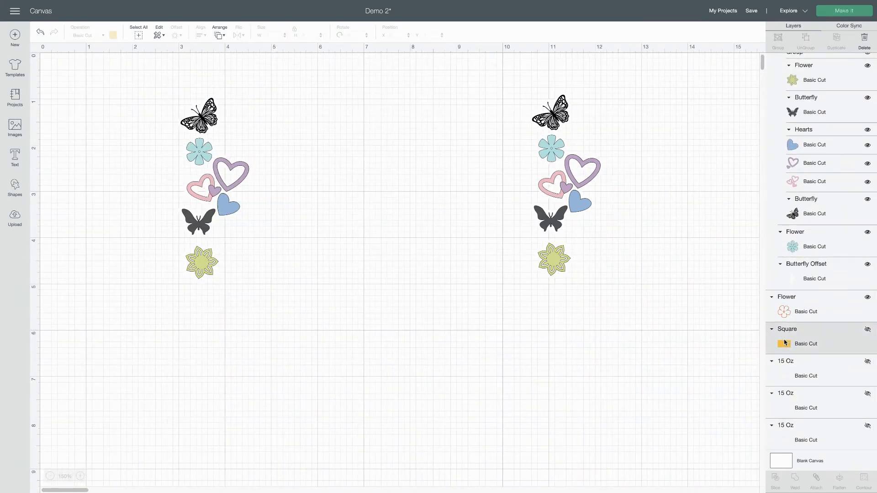
pyautogui.click(867, 329)
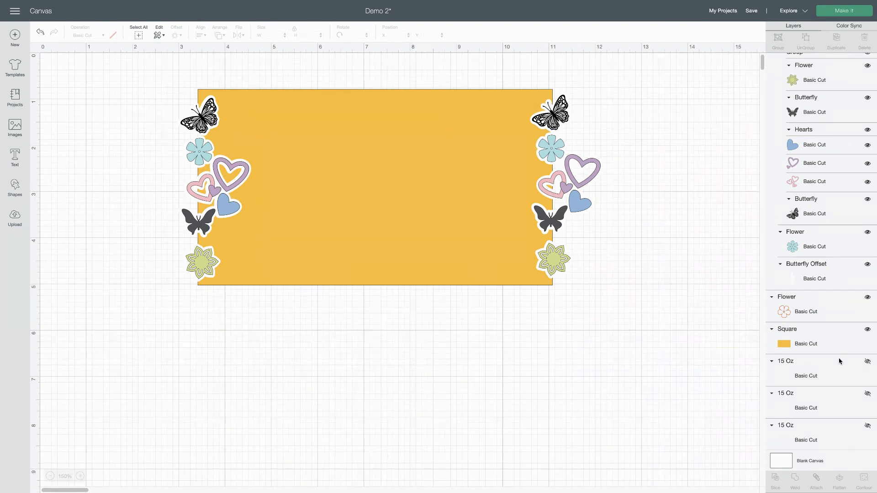
pyautogui.click(867, 362)
pyautogui.click(867, 362)
pyautogui.click(867, 394)
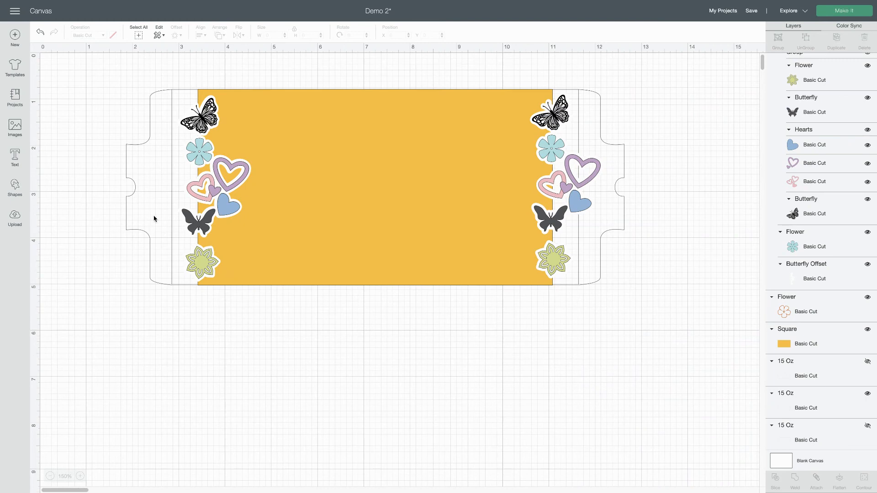
# Align the complete left and right design groups to each other with Center Vertically
pyautogui.click(209, 126)
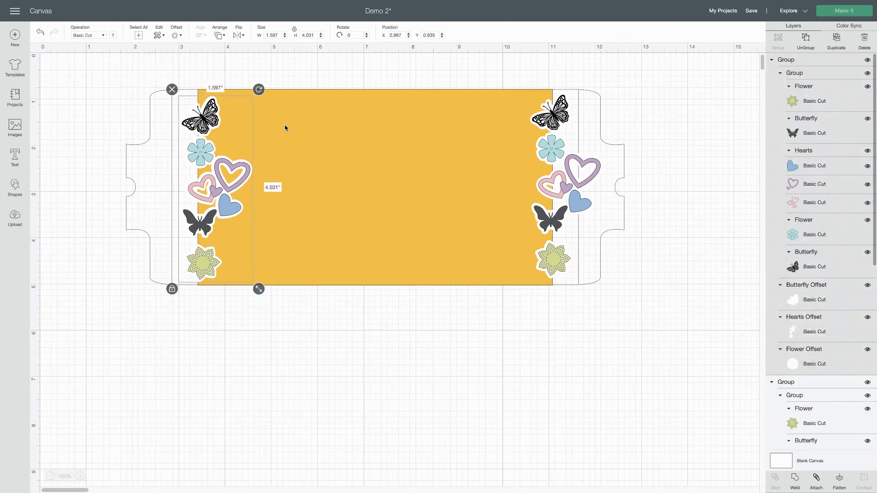
pyautogui.hotkey('ctrl', 'z')
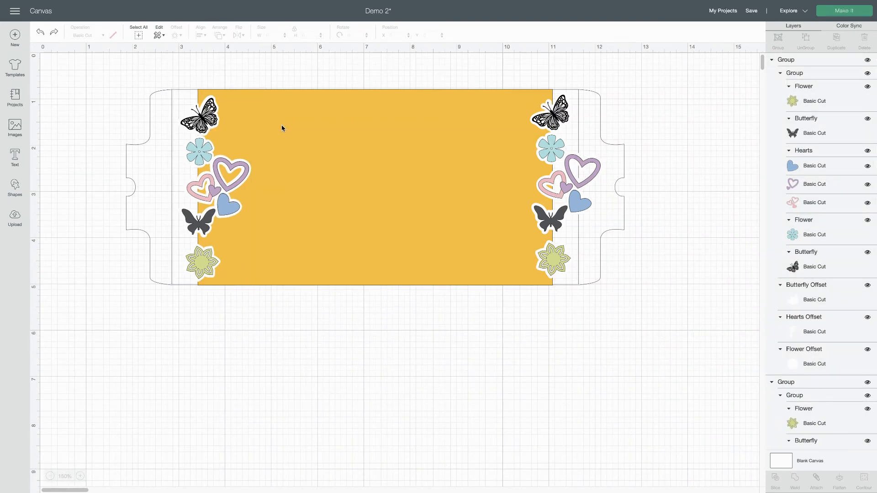
pyautogui.click(546, 120)
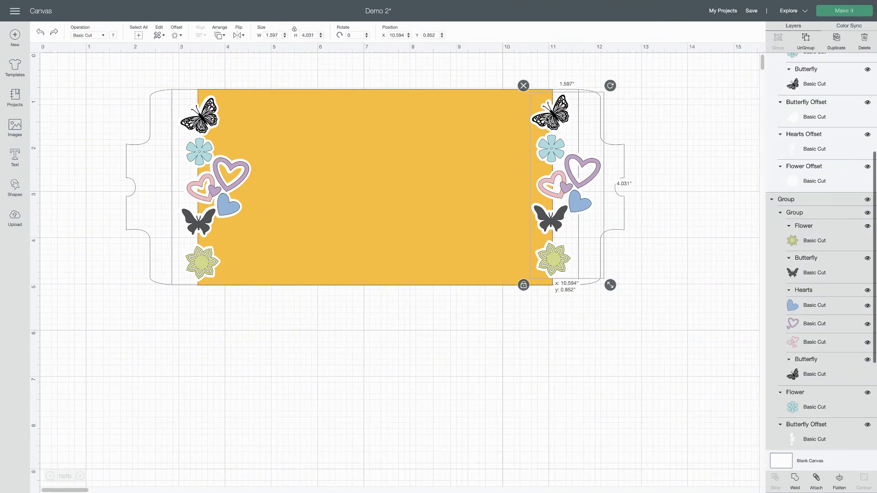
pyautogui.keyDown('shift'); pyautogui.click(200, 118); pyautogui.keyUp('shift')
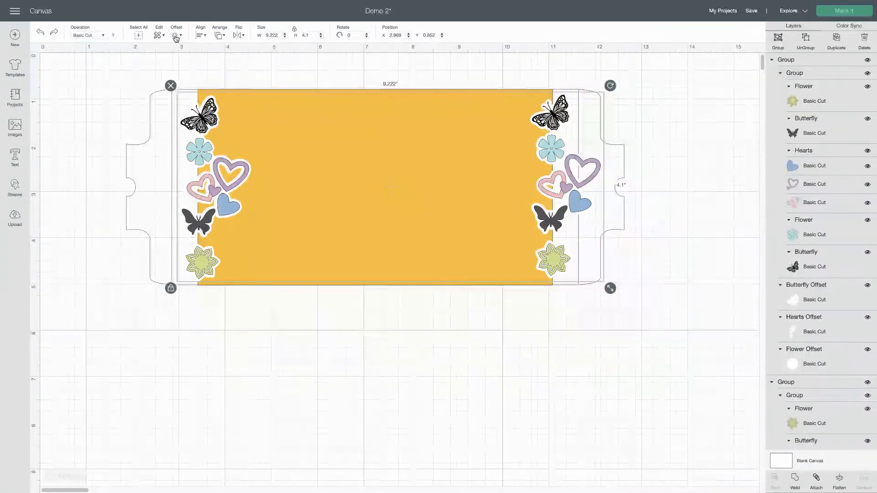
pyautogui.click(200, 36)
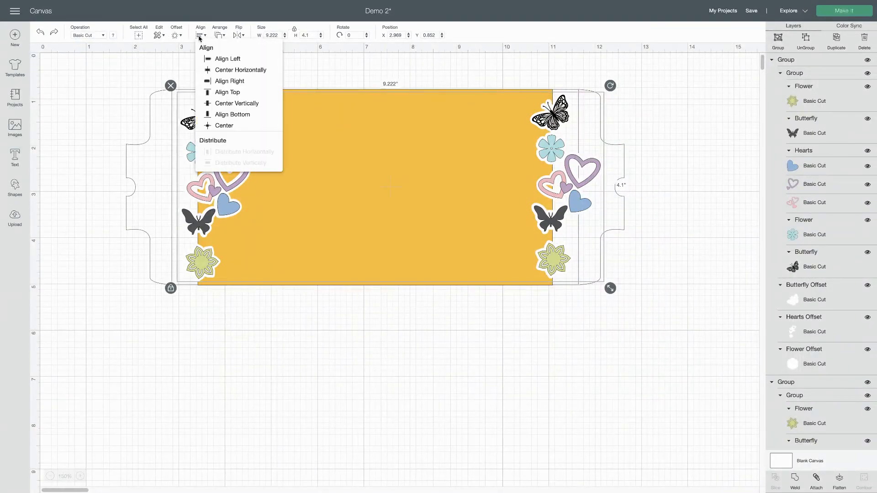
pyautogui.click(227, 104)
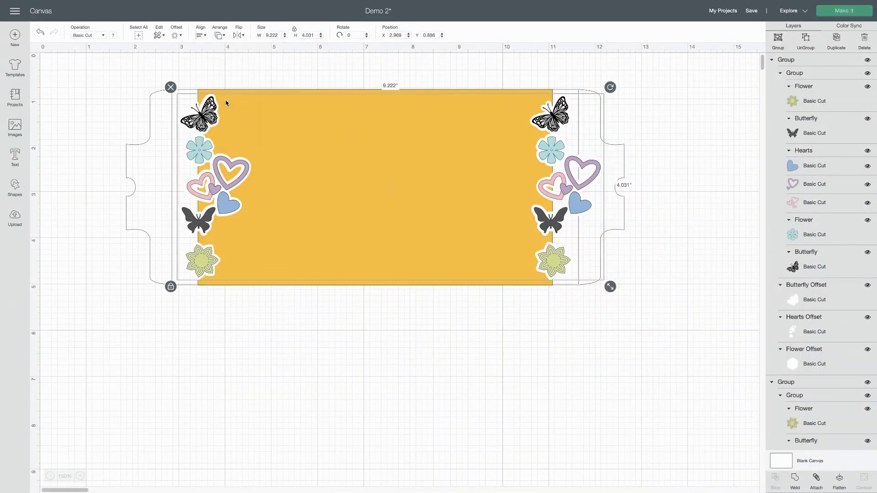
pyautogui.click(102, 107)
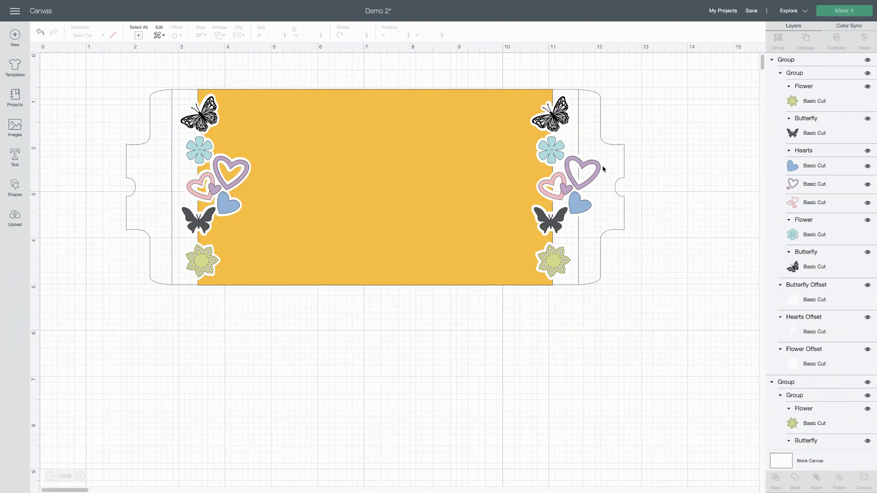
# Flip the right design group horizontally and reposition it over the rectangle's right edge at X 9.897, mirroring the left group
pyautogui.click(552, 151)
pyautogui.moveTo(552, 150); pyautogui.dragTo(524, 151)
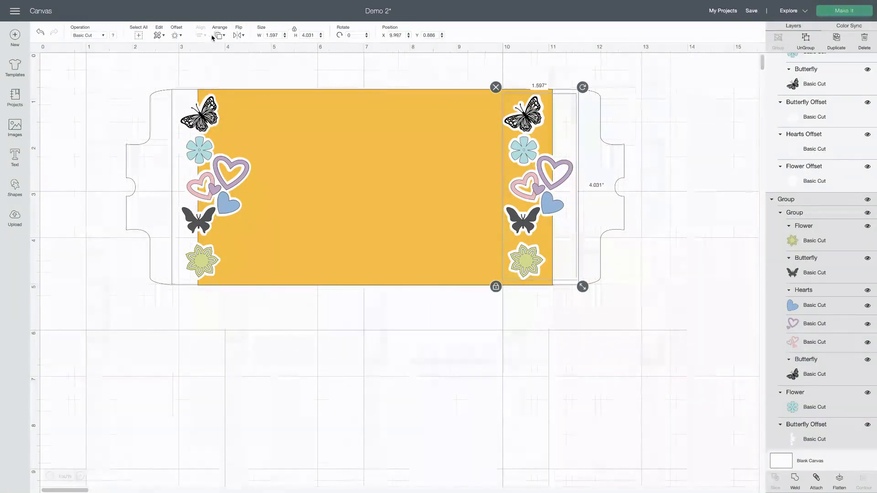
pyautogui.click(238, 35)
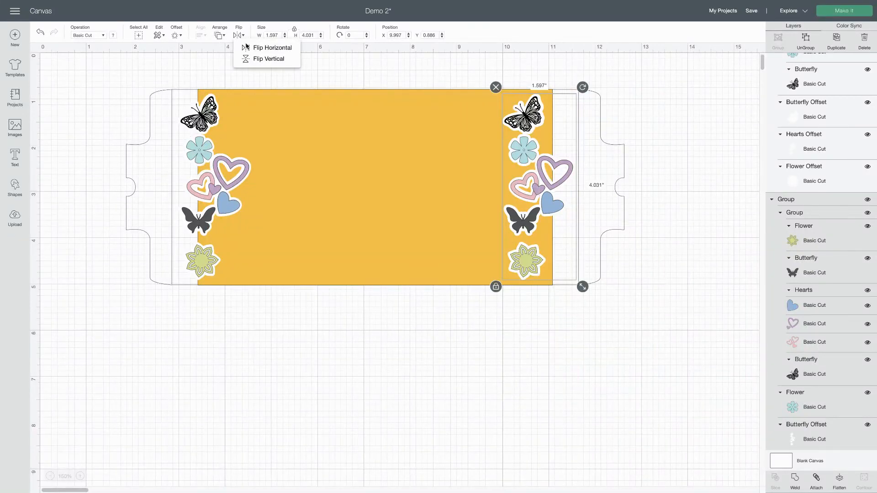
pyautogui.click(262, 48)
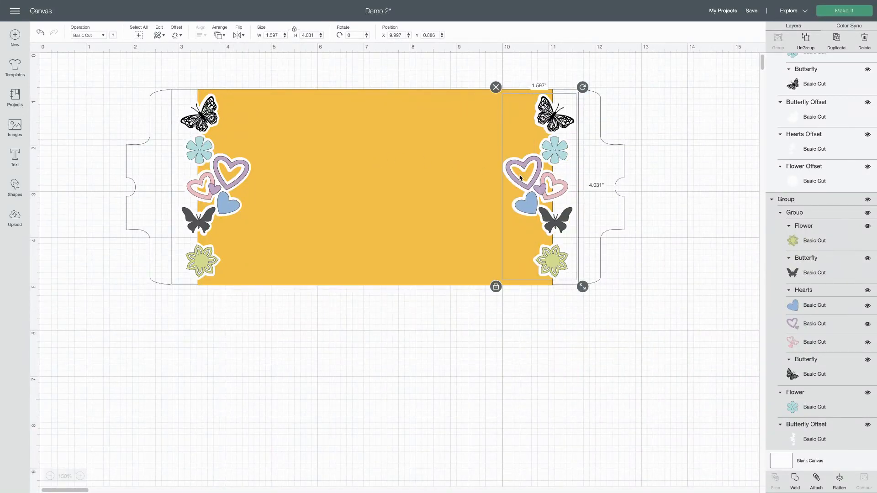
pyautogui.press('Left')
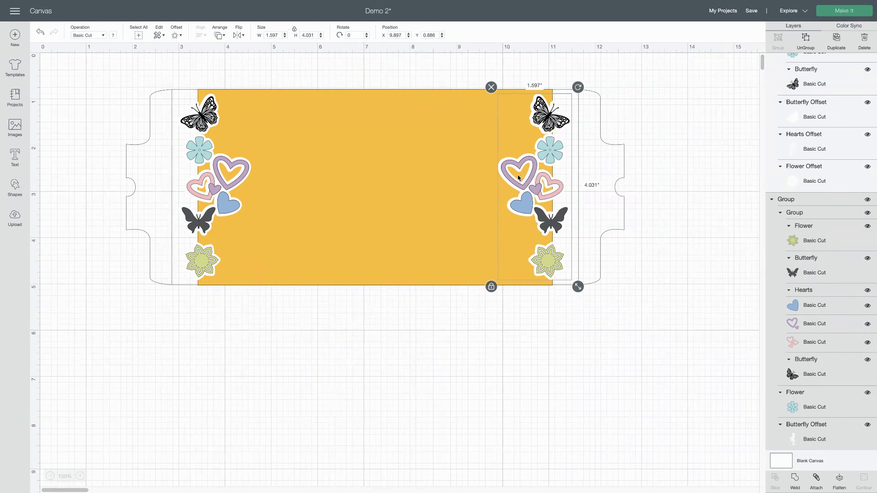
pyautogui.click(412, 374)
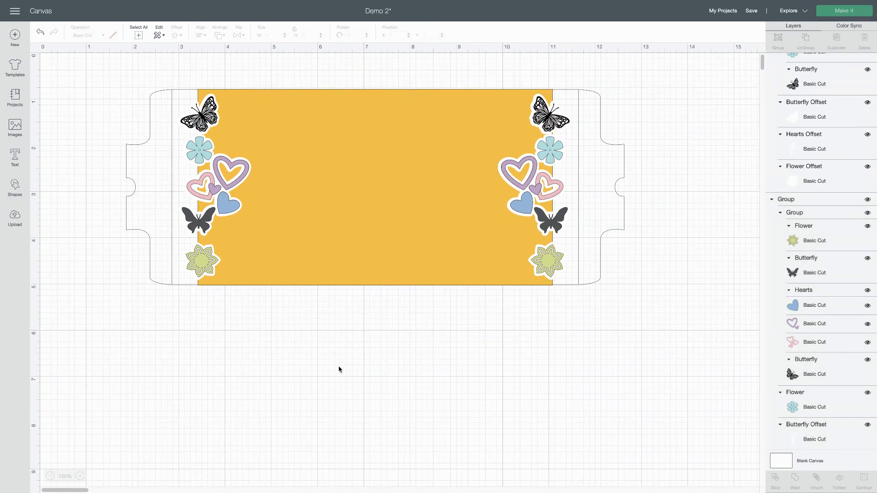
pyautogui.scroll(-1, 294, 357)
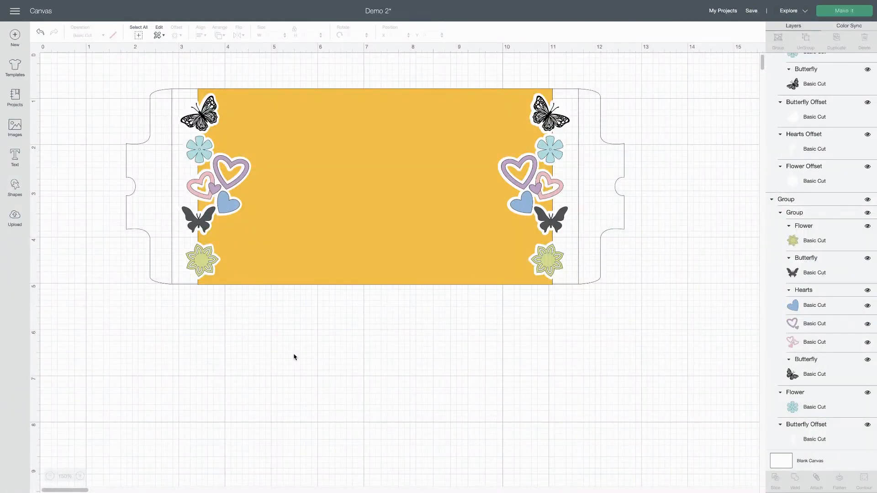